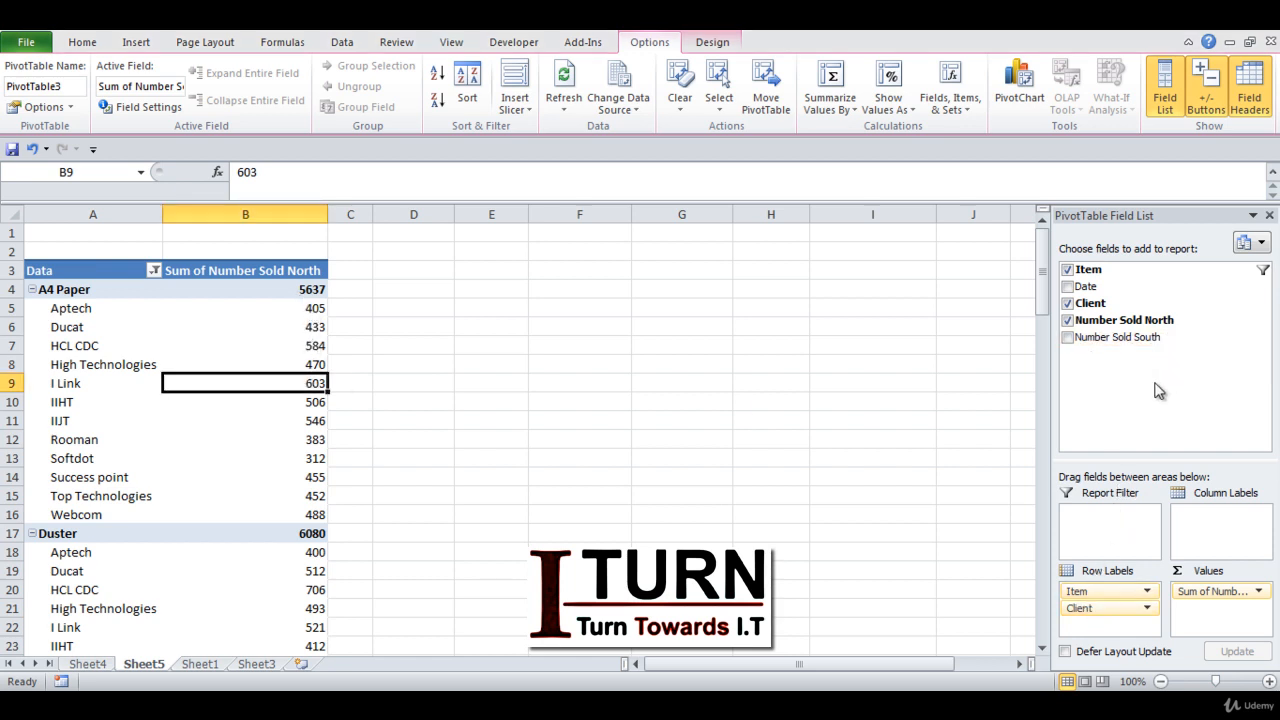
- Remove Client from the pivot table's row labels and clear the filter on the Item field
{"action": "left_click_drag", "start_coordinate": [1094, 612], "coordinate": [1132, 432]}
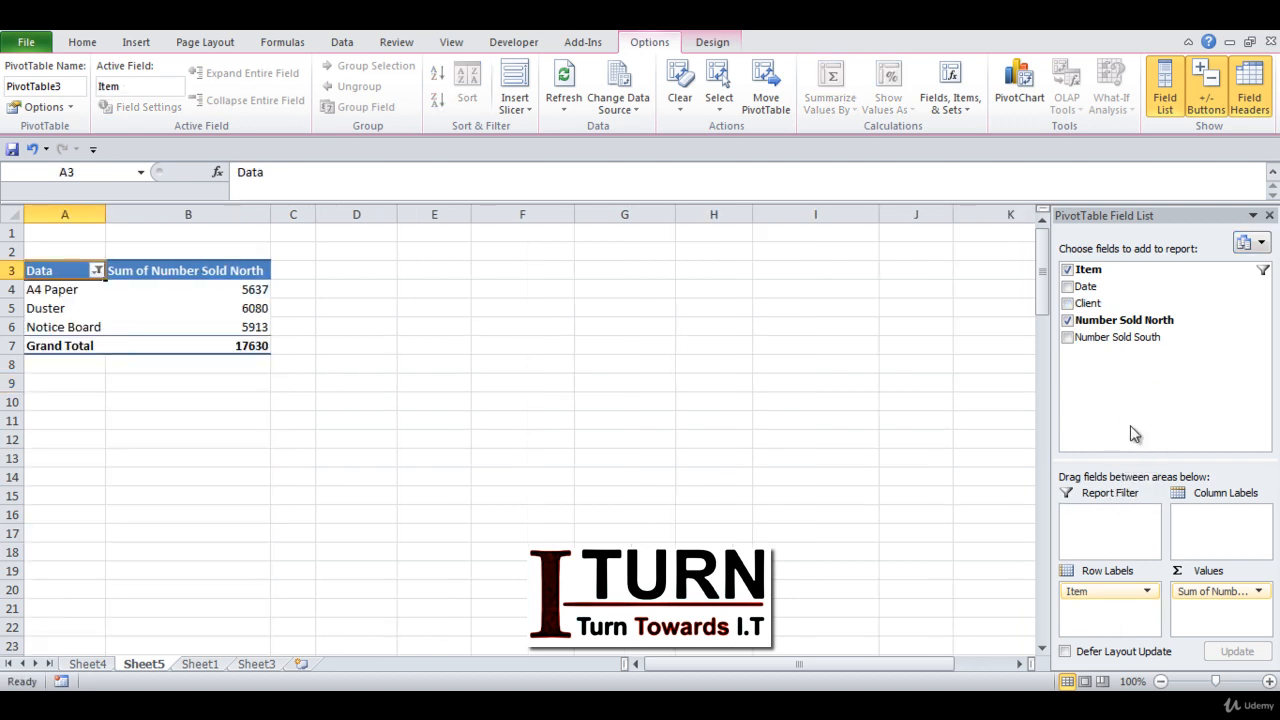
{"action": "left_click", "coordinate": [97, 272]}
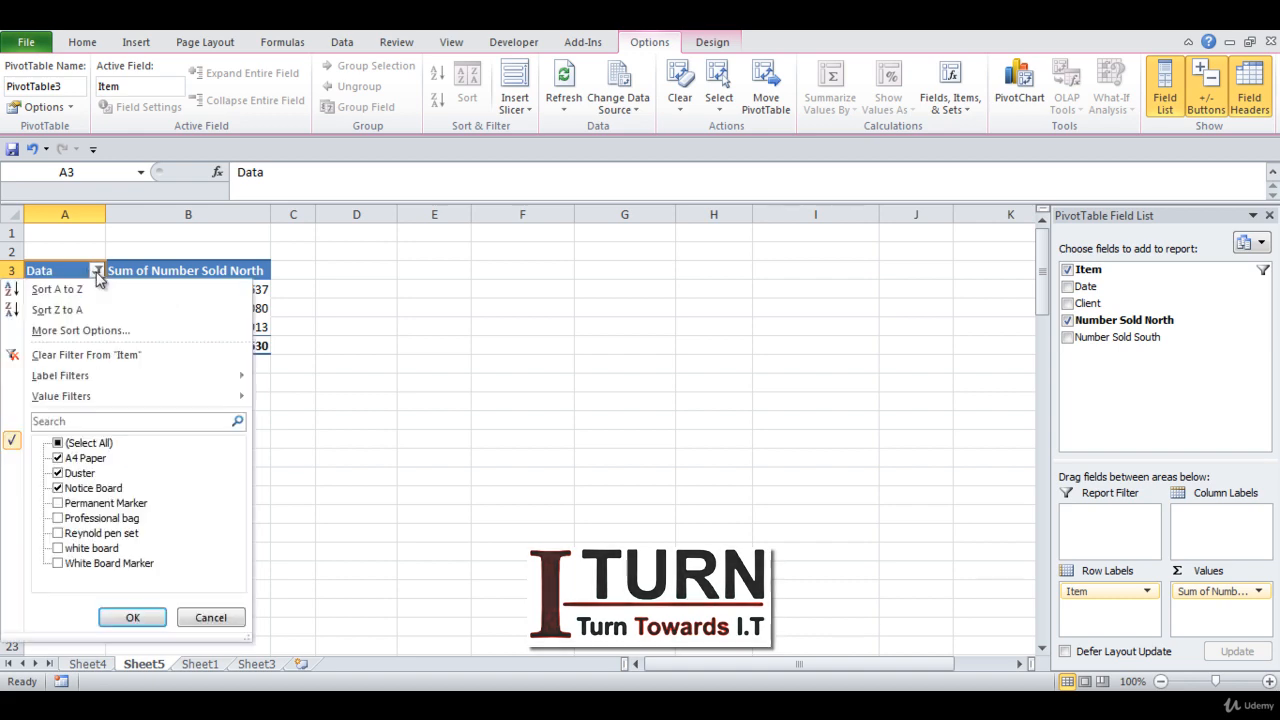
{"action": "left_click", "coordinate": [80, 354]}
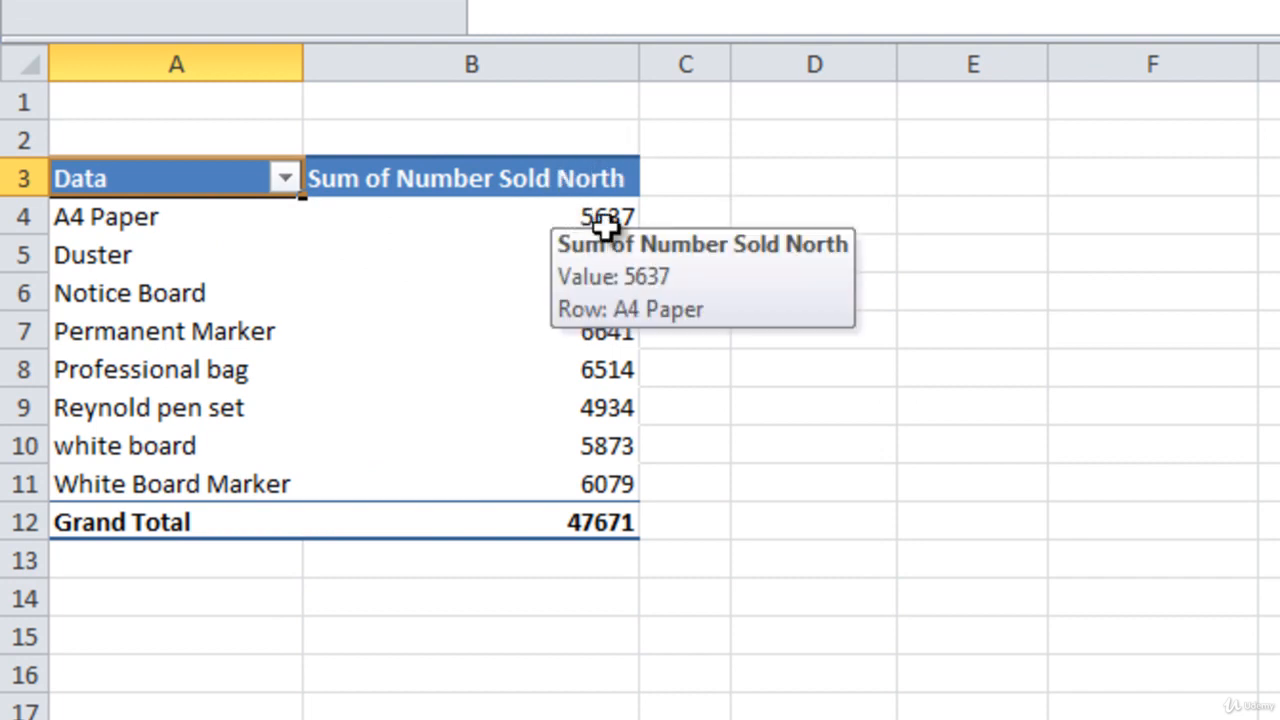
{"action": "mouse_move", "coordinate": [628, 236]}
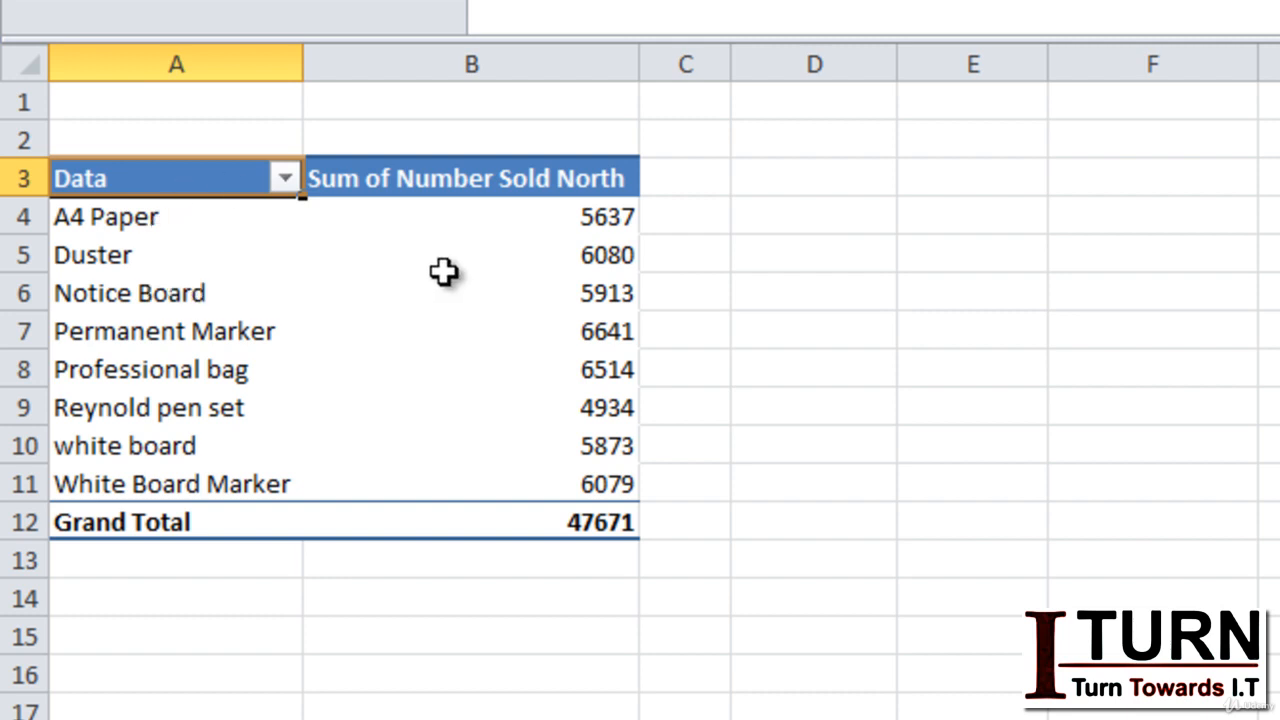
{"action": "mouse_move", "coordinate": [582, 234]}
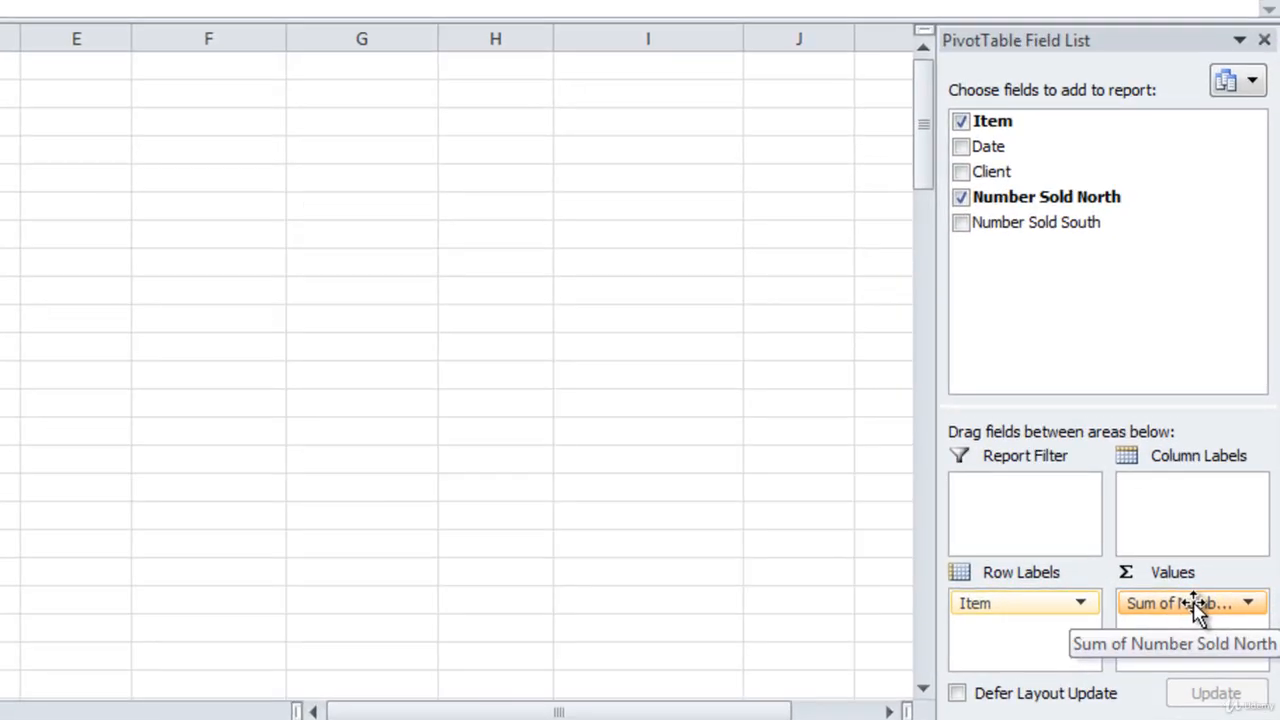
- Change the Number Sold North value field to summarize by Count
{"action": "left_click", "coordinate": [1175, 605]}
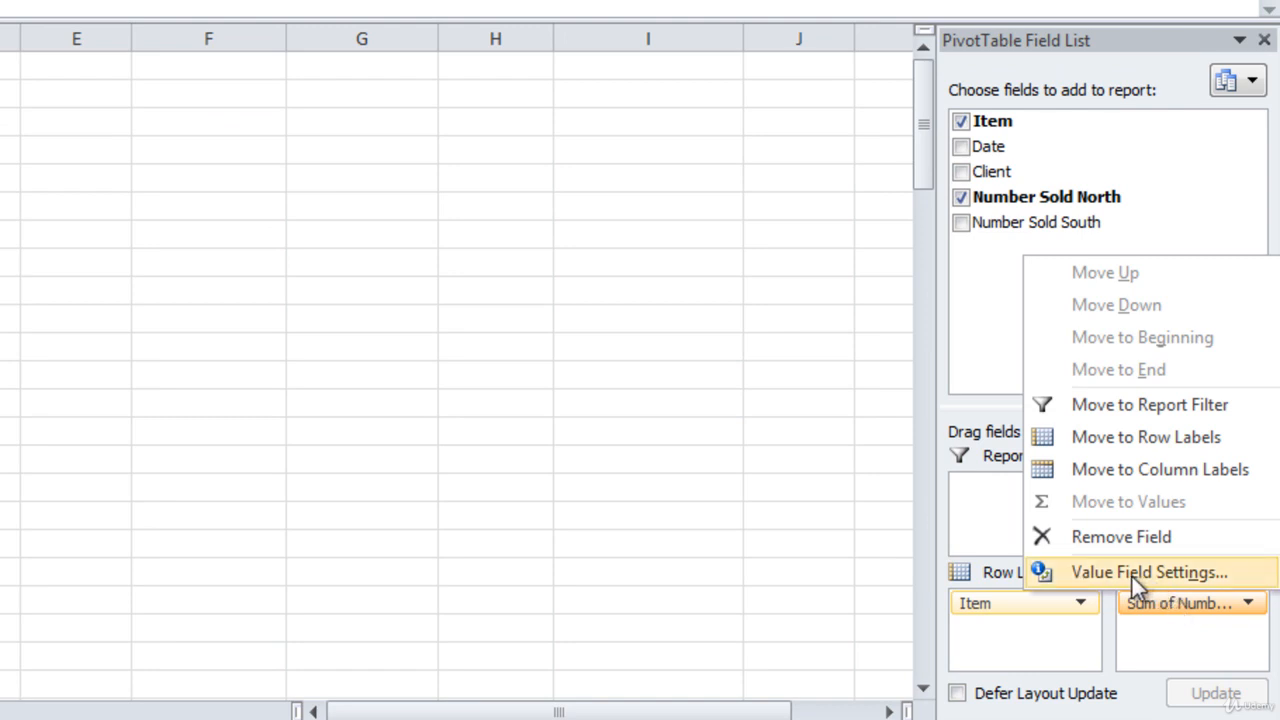
{"action": "left_click", "coordinate": [1131, 574]}
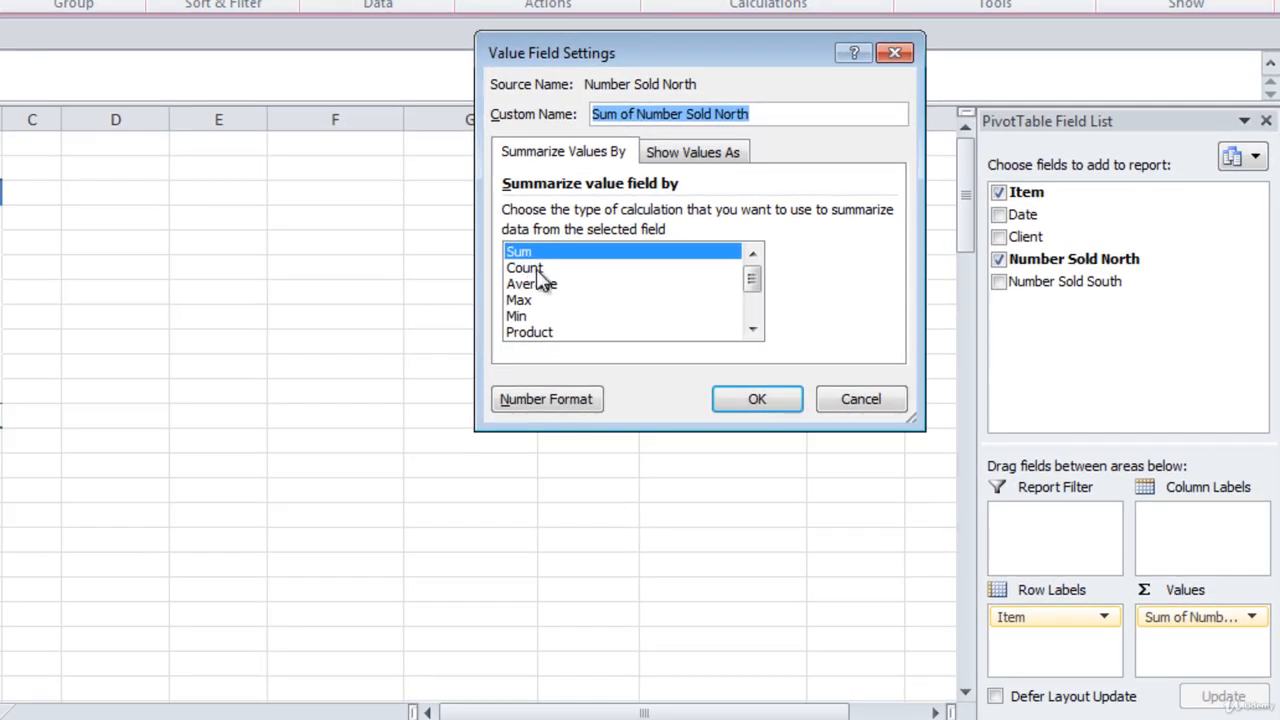
{"action": "left_click", "coordinate": [537, 269]}
{"action": "left_click", "coordinate": [778, 400]}
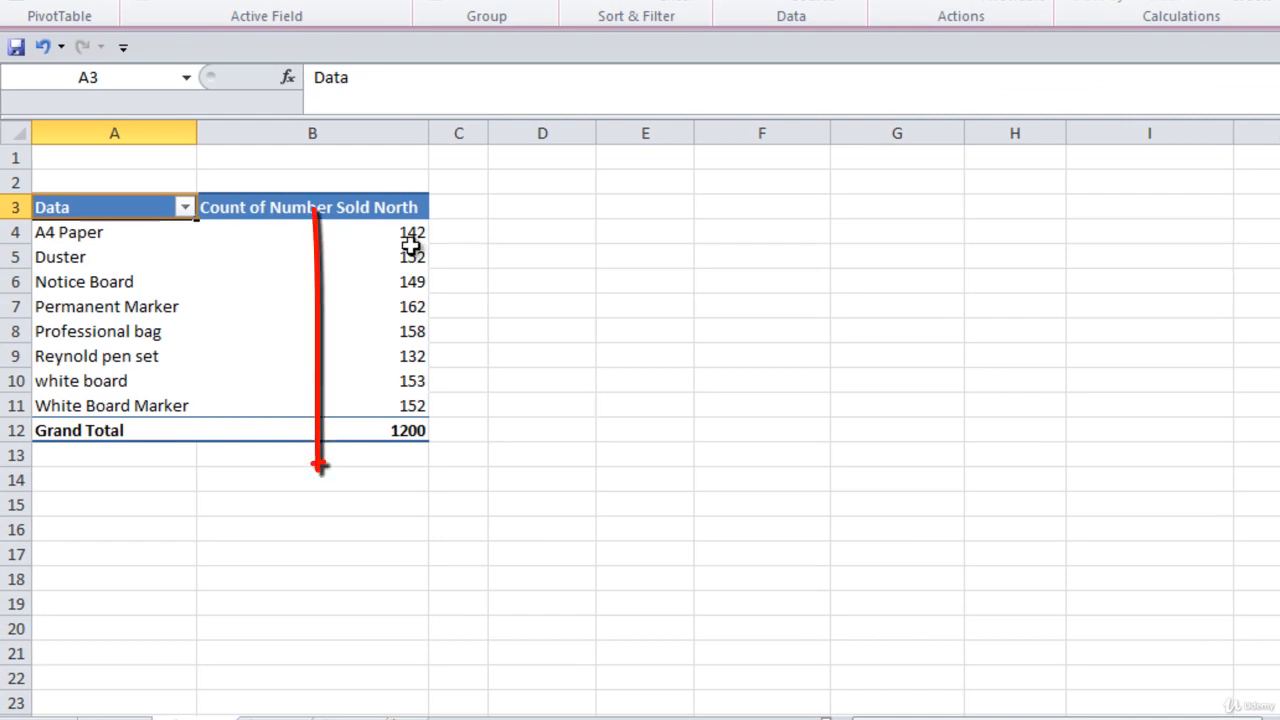
{"action": "mouse_move", "coordinate": [400, 384]}
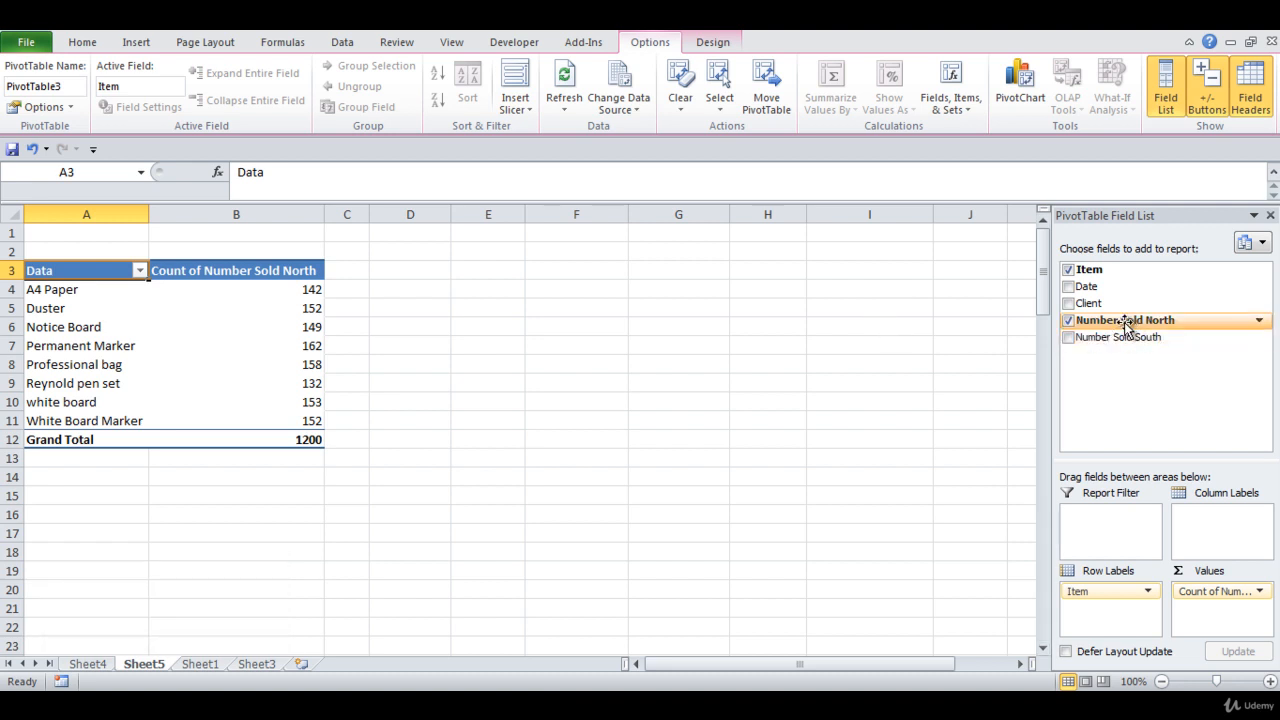
- Add the Number Sold North field to the pivot table's values two more times
{"action": "left_click_drag", "start_coordinate": [1125, 322], "coordinate": [1218, 628]}
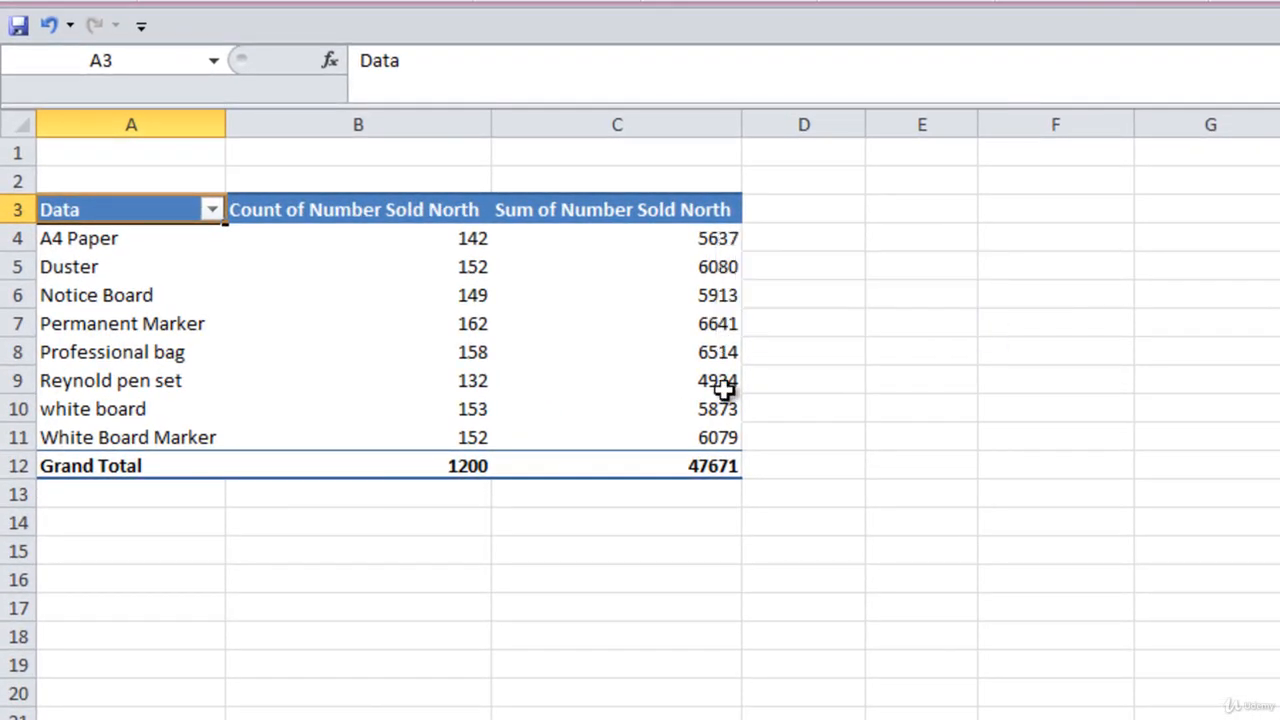
{"action": "mouse_move", "coordinate": [474, 247]}
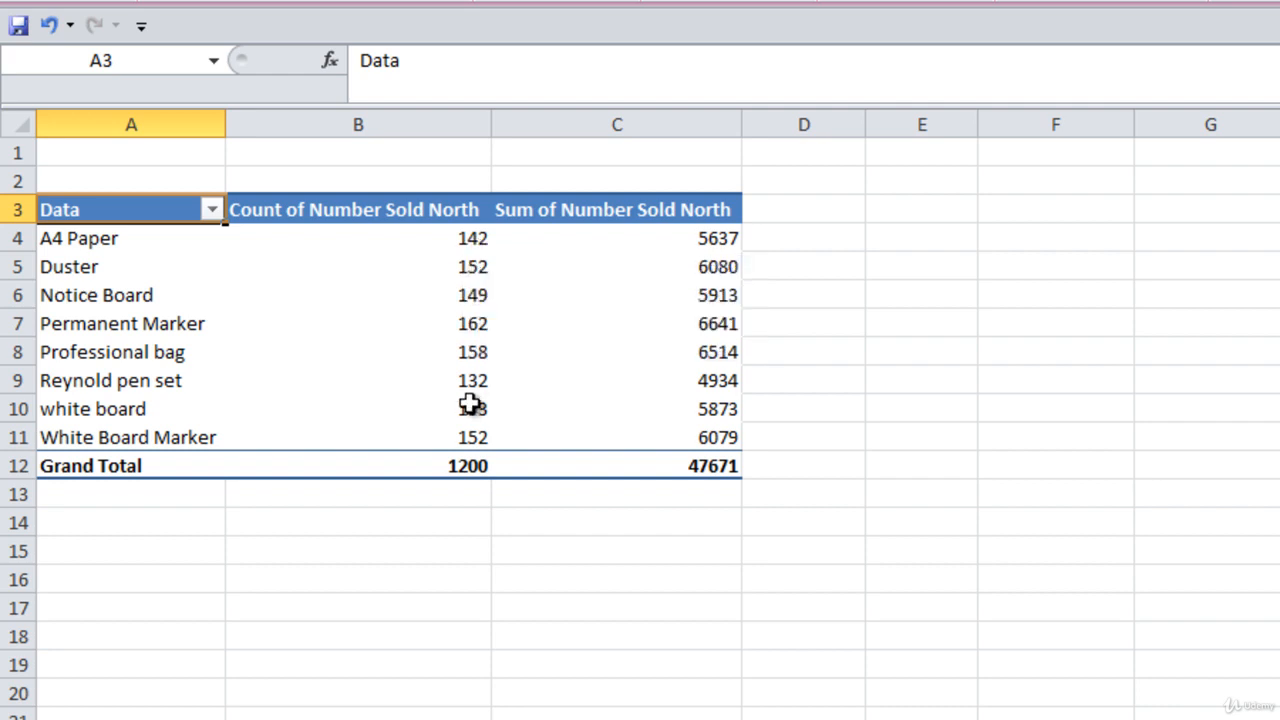
{"action": "mouse_move", "coordinate": [469, 407]}
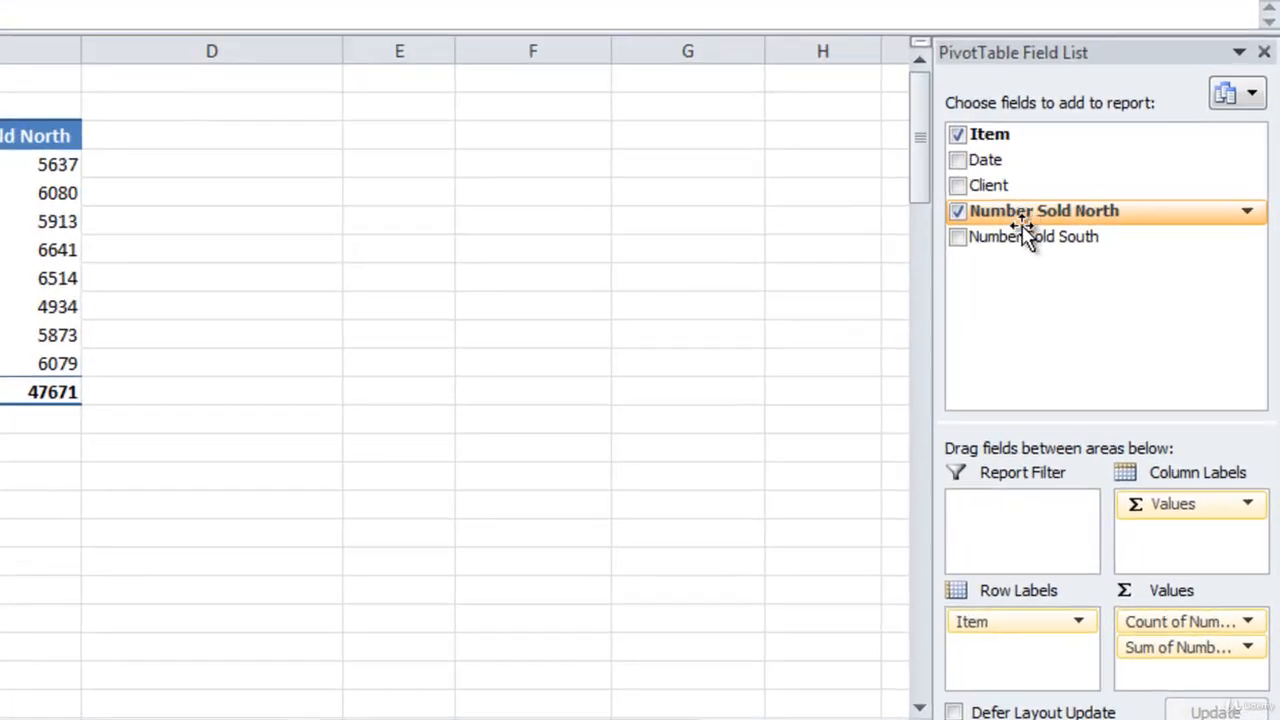
{"action": "left_click_drag", "start_coordinate": [1109, 322], "coordinate": [1155, 424]}
{"action": "left_click_drag", "start_coordinate": [1090, 369], "coordinate": [1180, 674]}
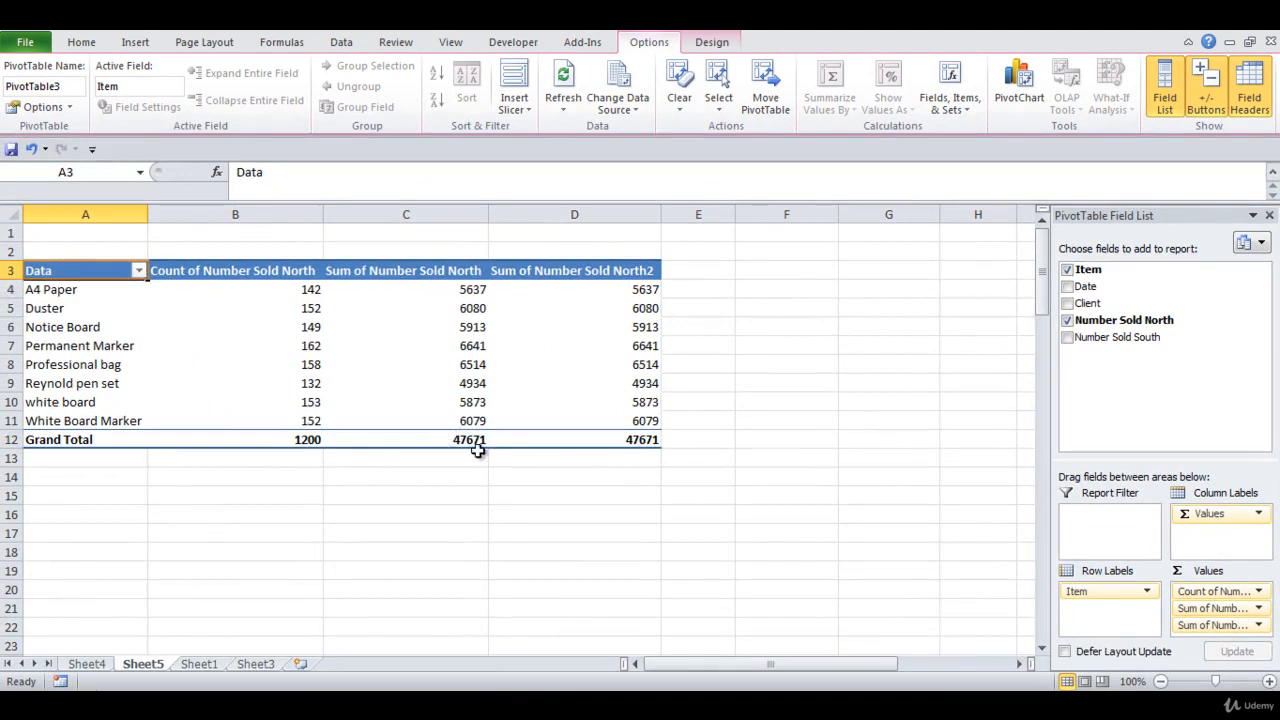
{"action": "mouse_move", "coordinate": [467, 441]}
- Show the last Number Sold North value column as % of Grand Total
{"action": "left_click", "coordinate": [590, 308]}
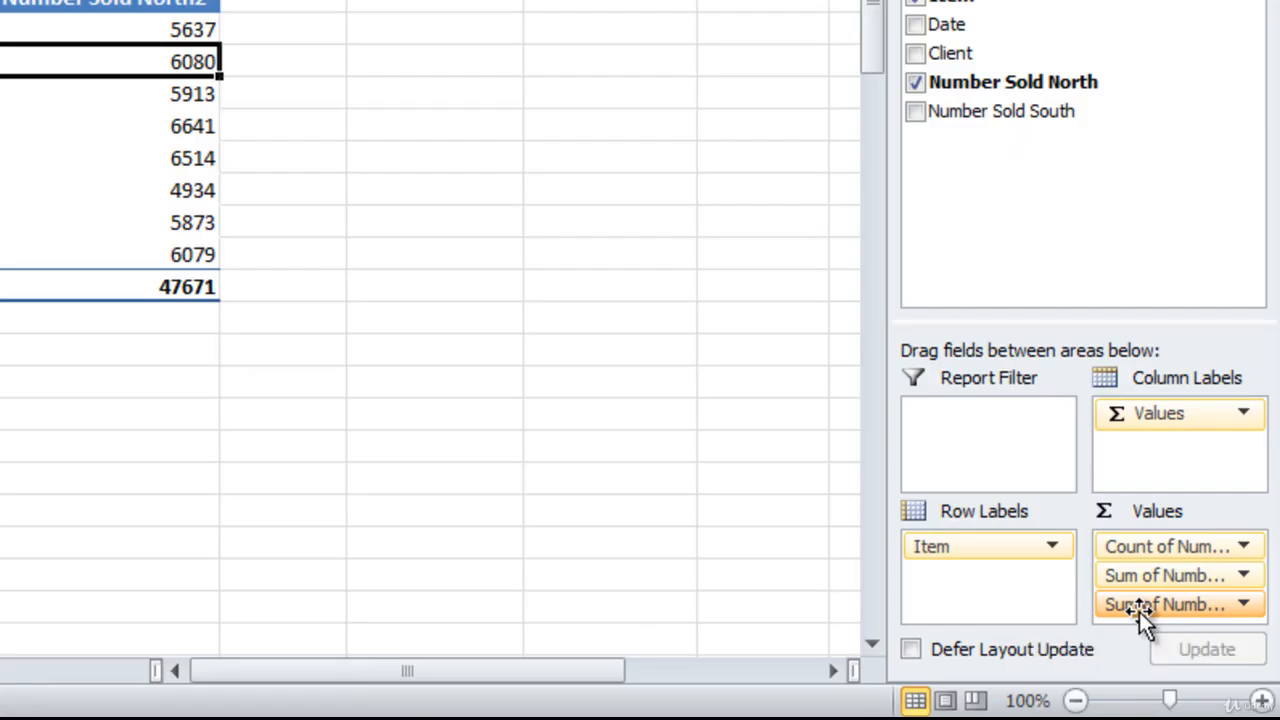
{"action": "left_click", "coordinate": [1191, 620]}
{"action": "left_click", "coordinate": [1110, 570]}
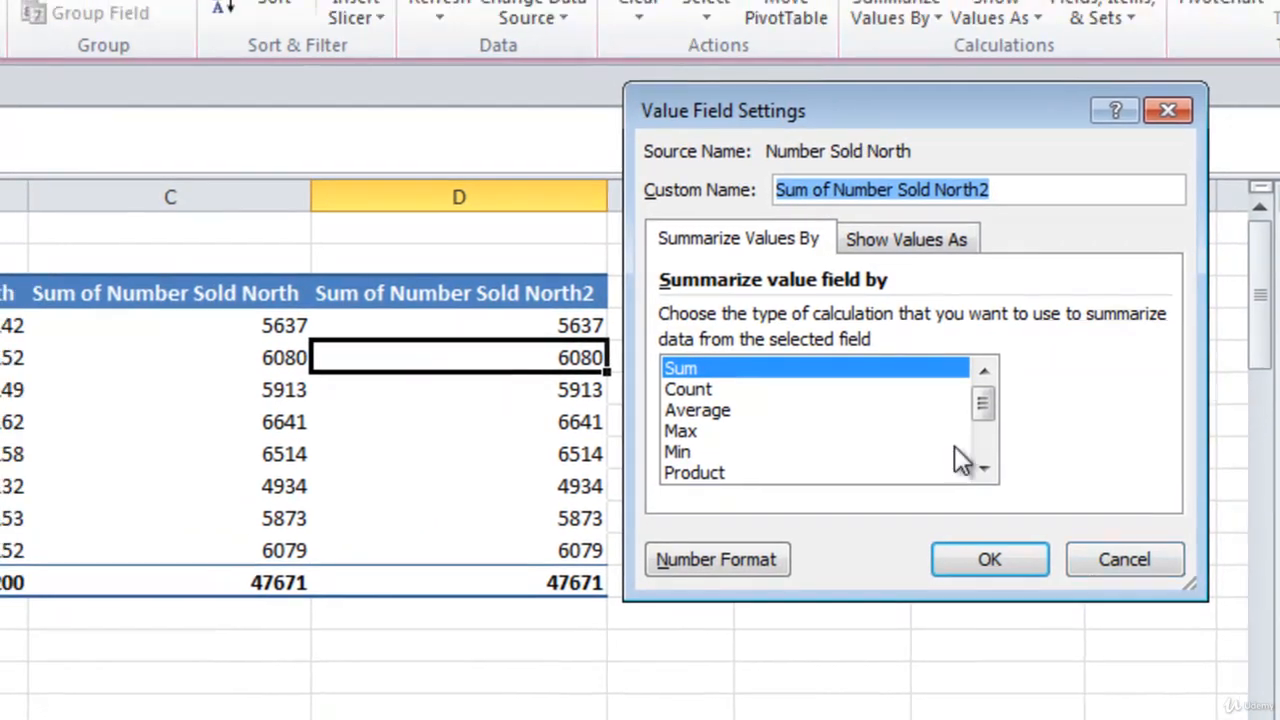
{"action": "left_click", "coordinate": [890, 246]}
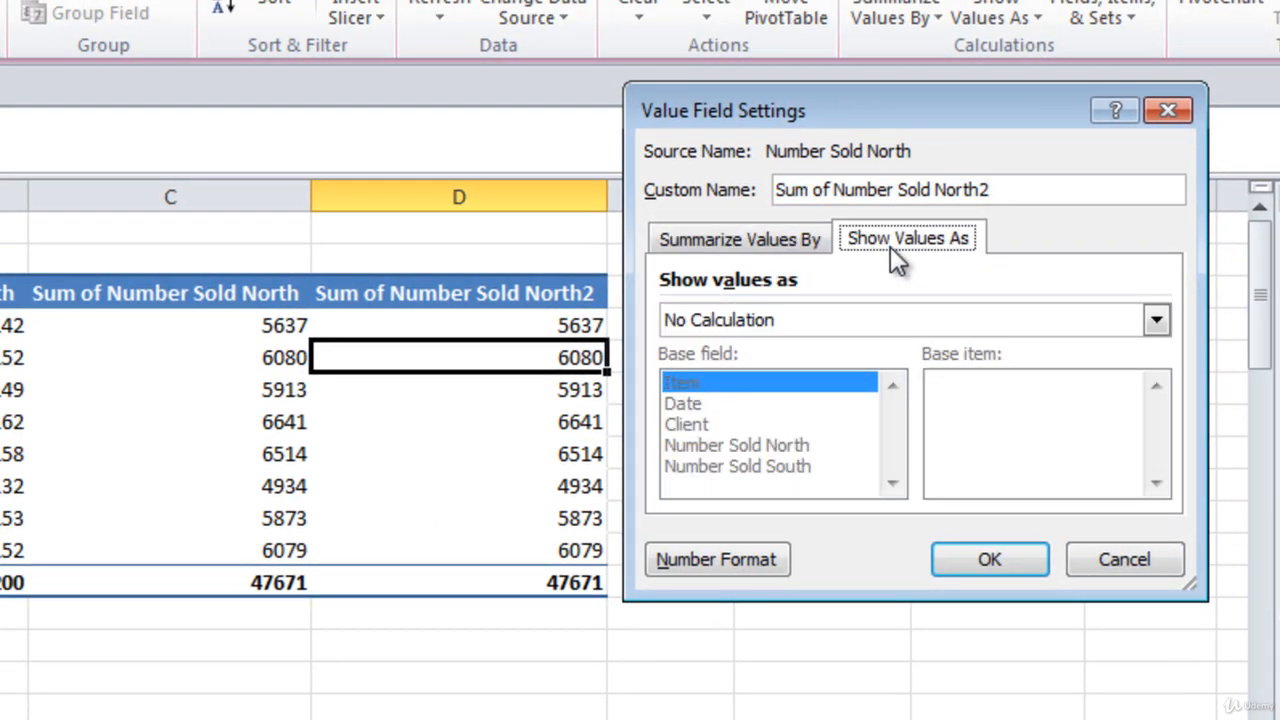
{"action": "left_click", "coordinate": [720, 325]}
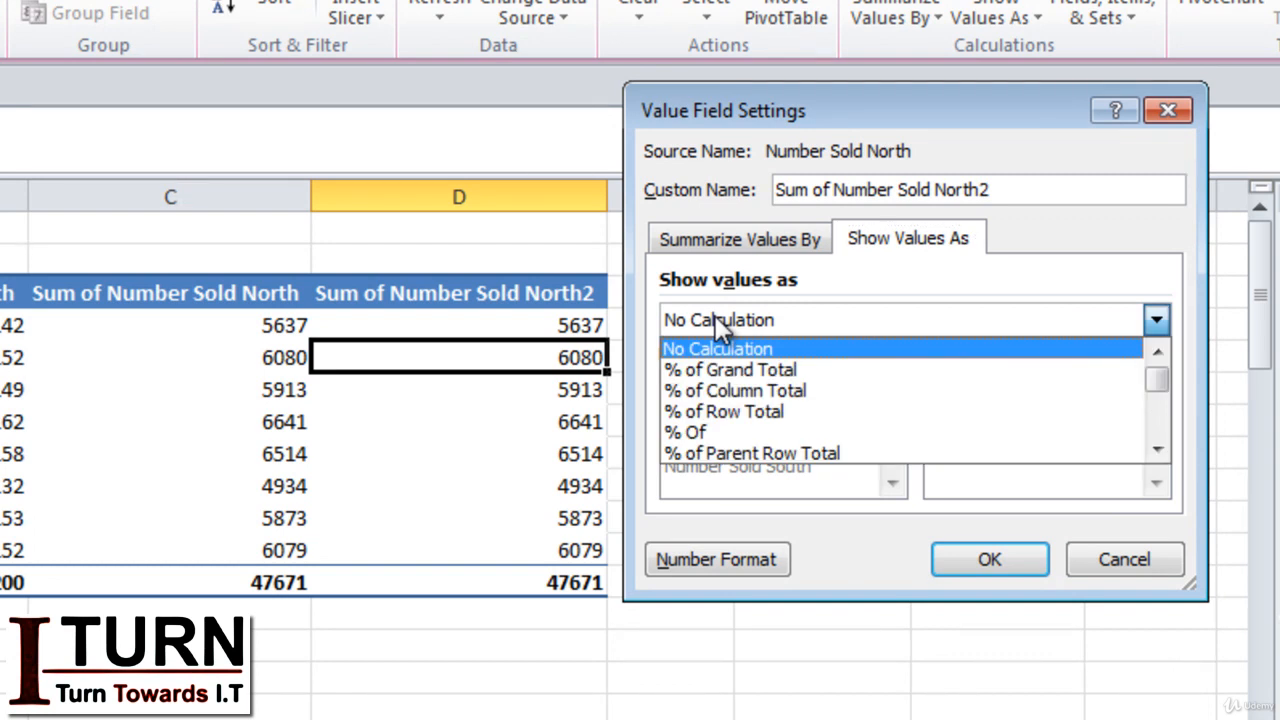
{"action": "left_click", "coordinate": [690, 372]}
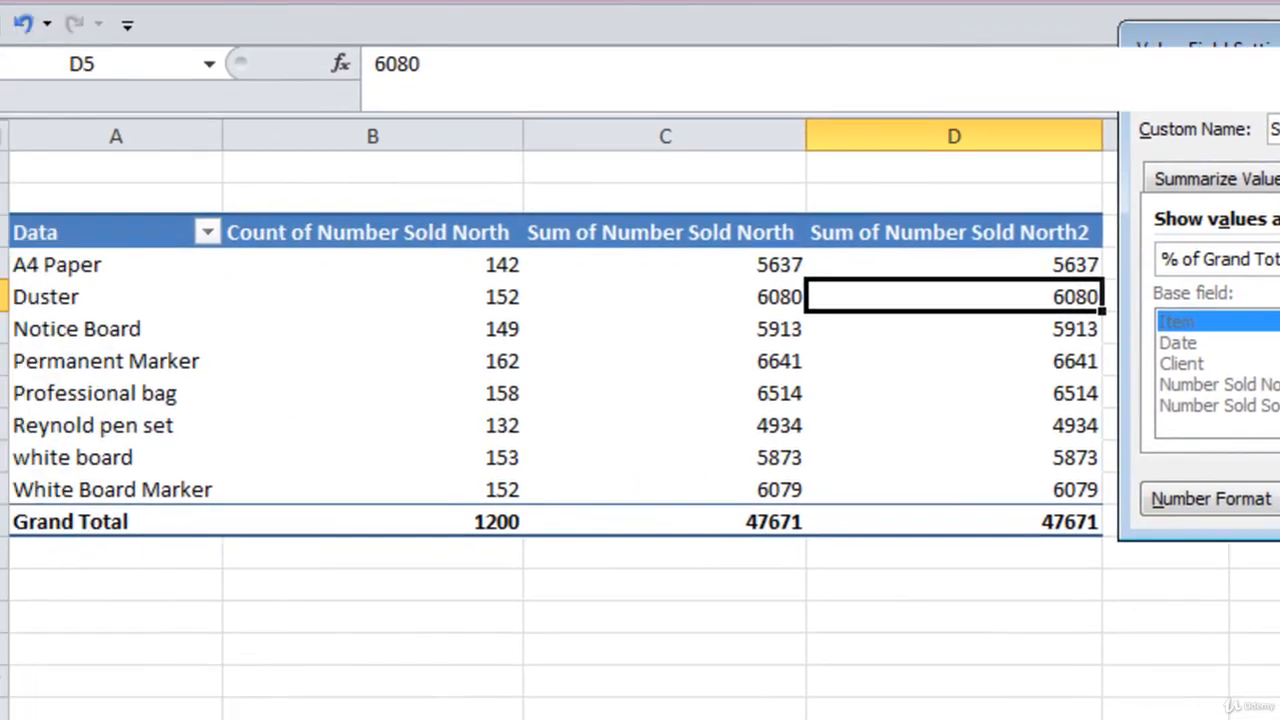
{"action": "left_click", "coordinate": [989, 559]}
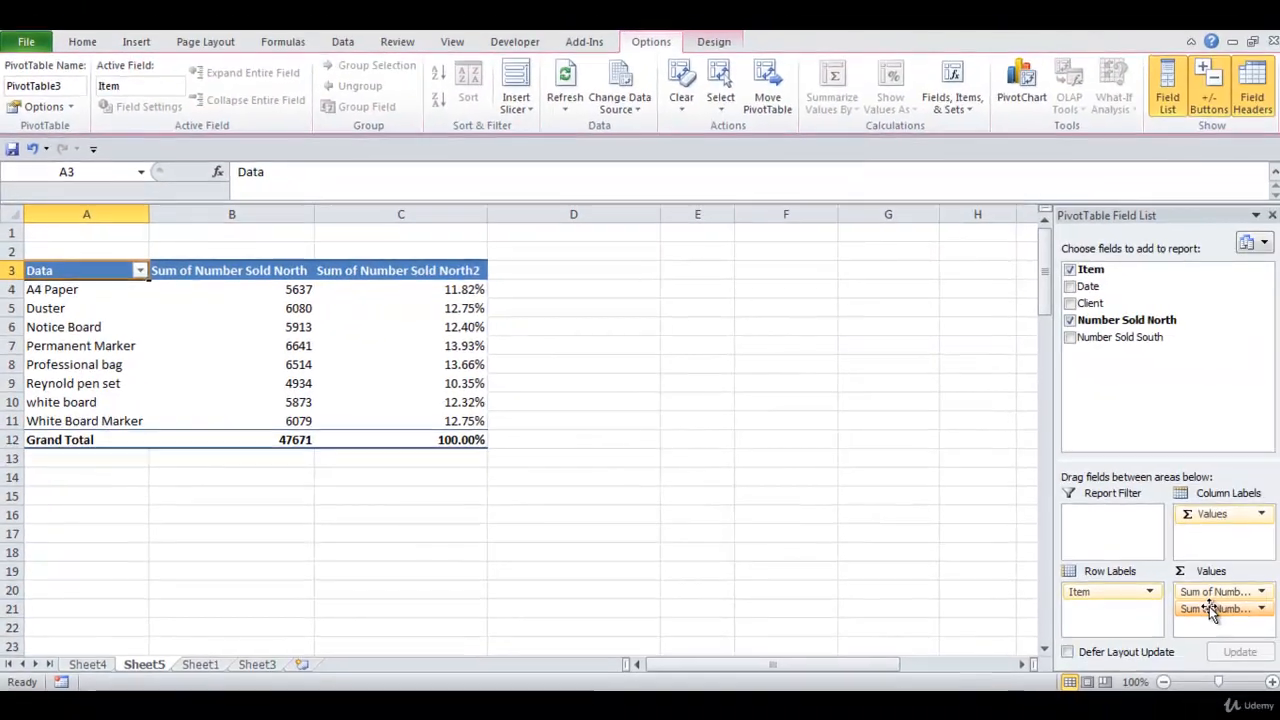
- Remove the count and percentage fields from the values, keeping only Sum of Number Sold North
{"action": "left_click_drag", "start_coordinate": [1214, 607], "coordinate": [1160, 366]}
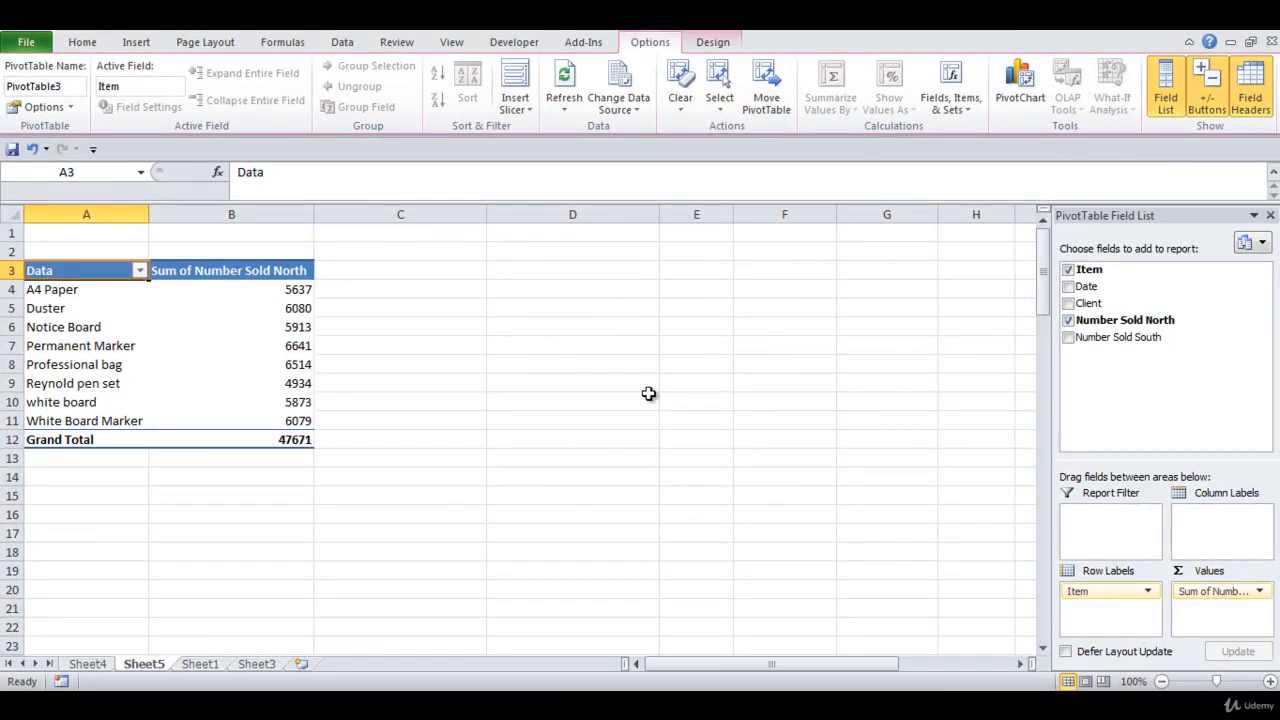
{"action": "left_click", "coordinate": [277, 322]}
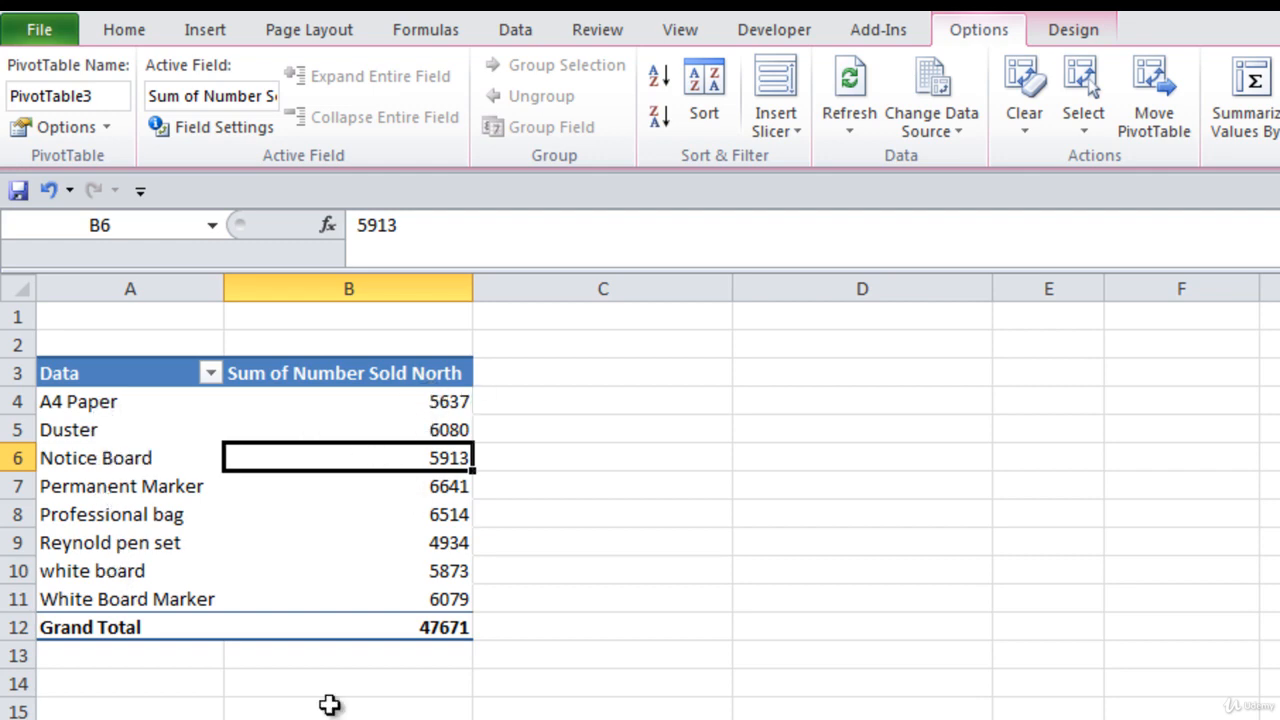
- On Sheet1, set Number Sold North for the first Duster record in cell D2 to 36000
{"action": "left_click", "coordinate": [400, 719]}
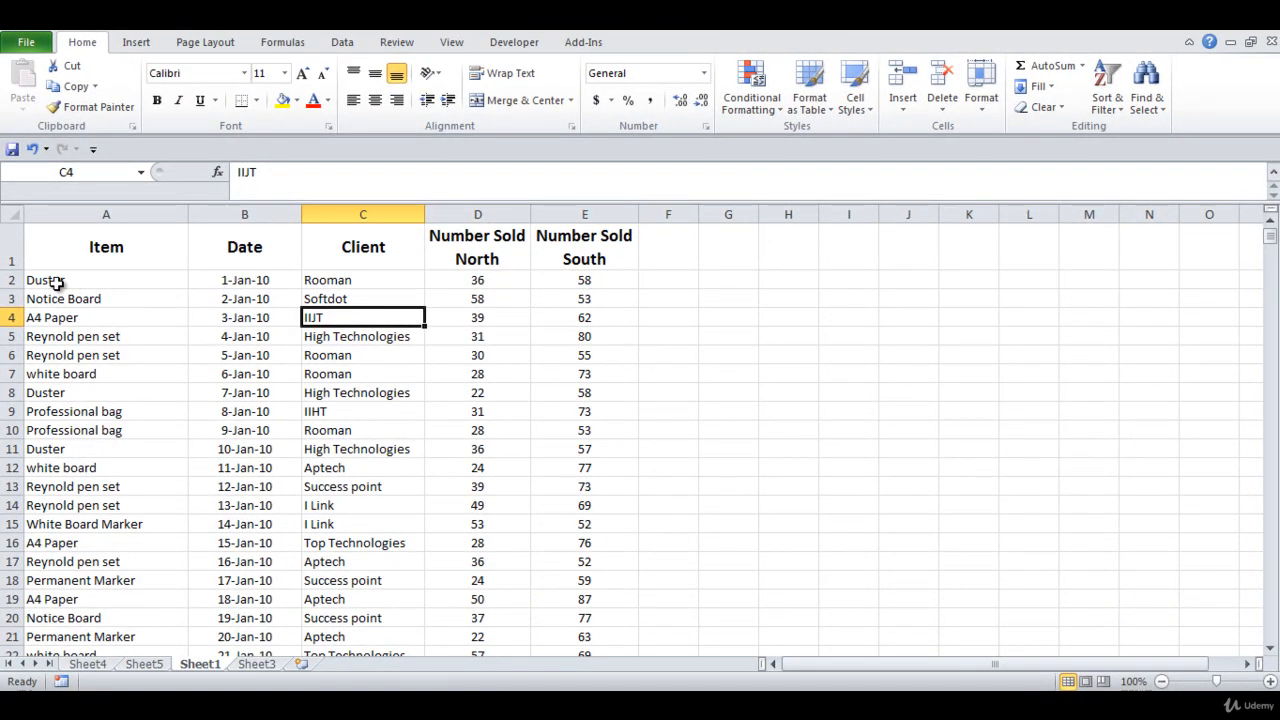
{"action": "left_click", "coordinate": [476, 280]}
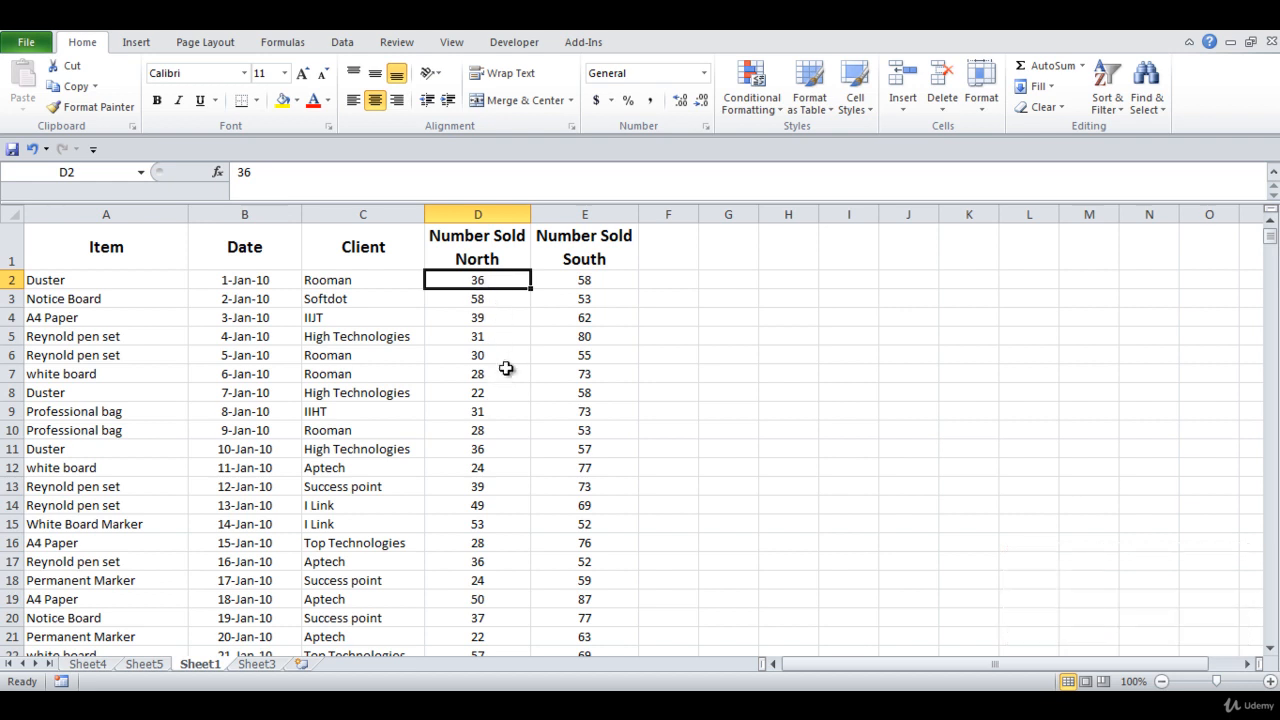
{"action": "type", "text": "36000"}
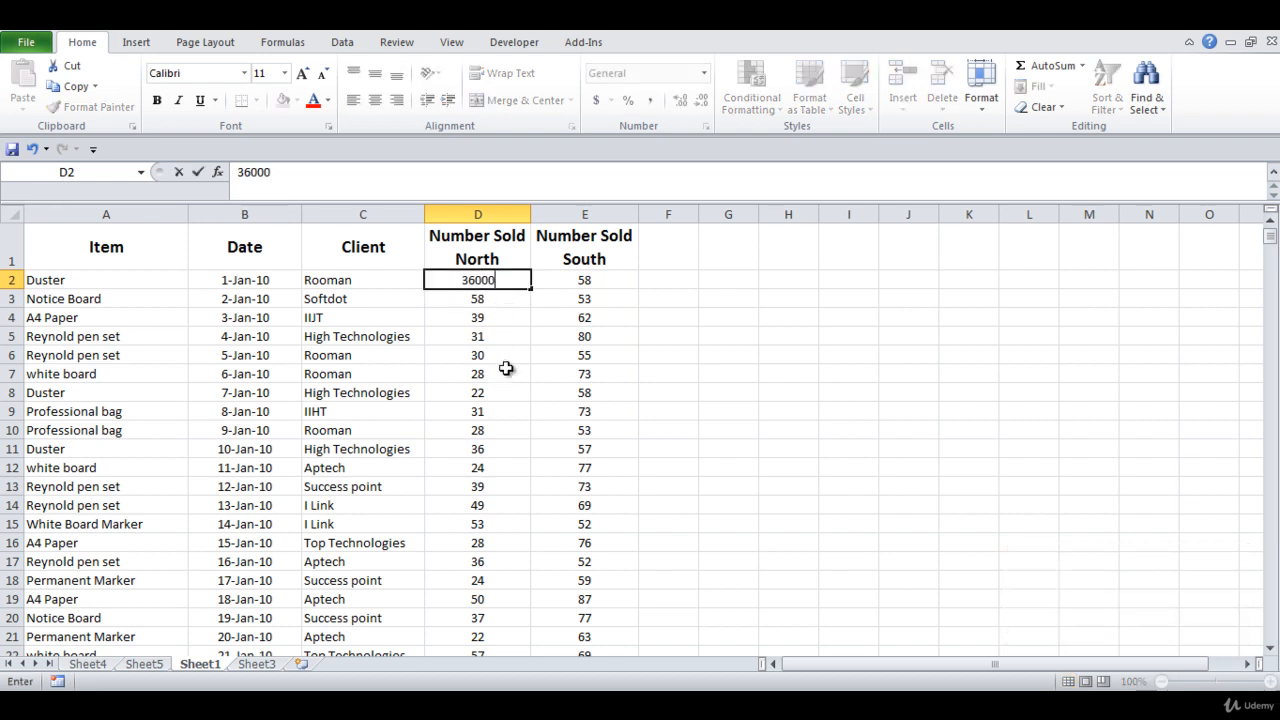
{"action": "key", "text": "Return"}
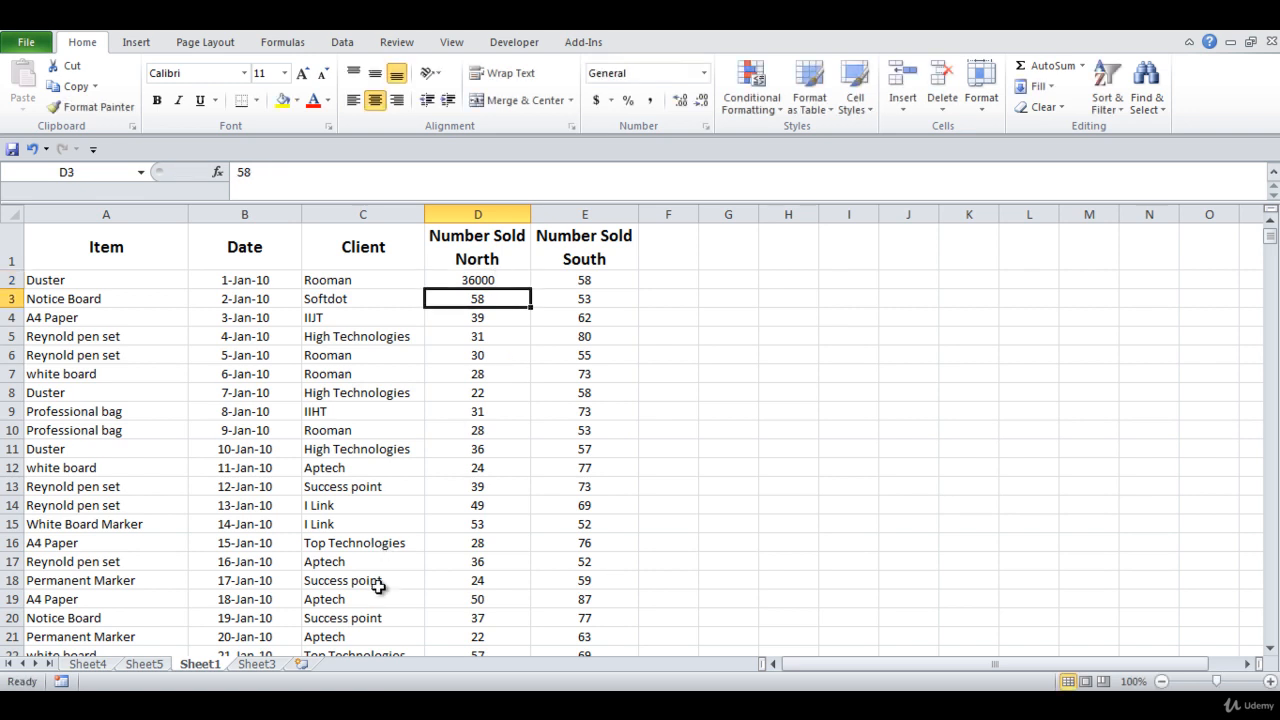
- Return to Sheet5 and refresh the pivot table with the changed source data
{"action": "left_click", "coordinate": [143, 664]}
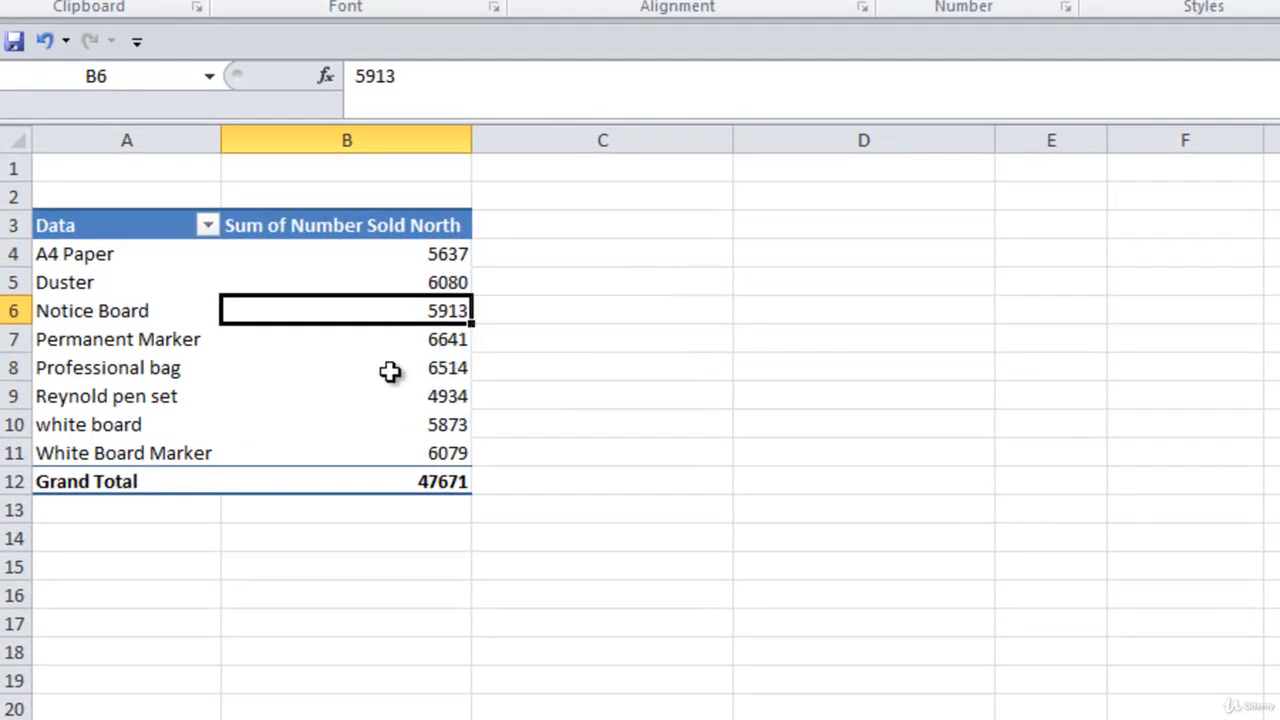
{"action": "mouse_move", "coordinate": [389, 371]}
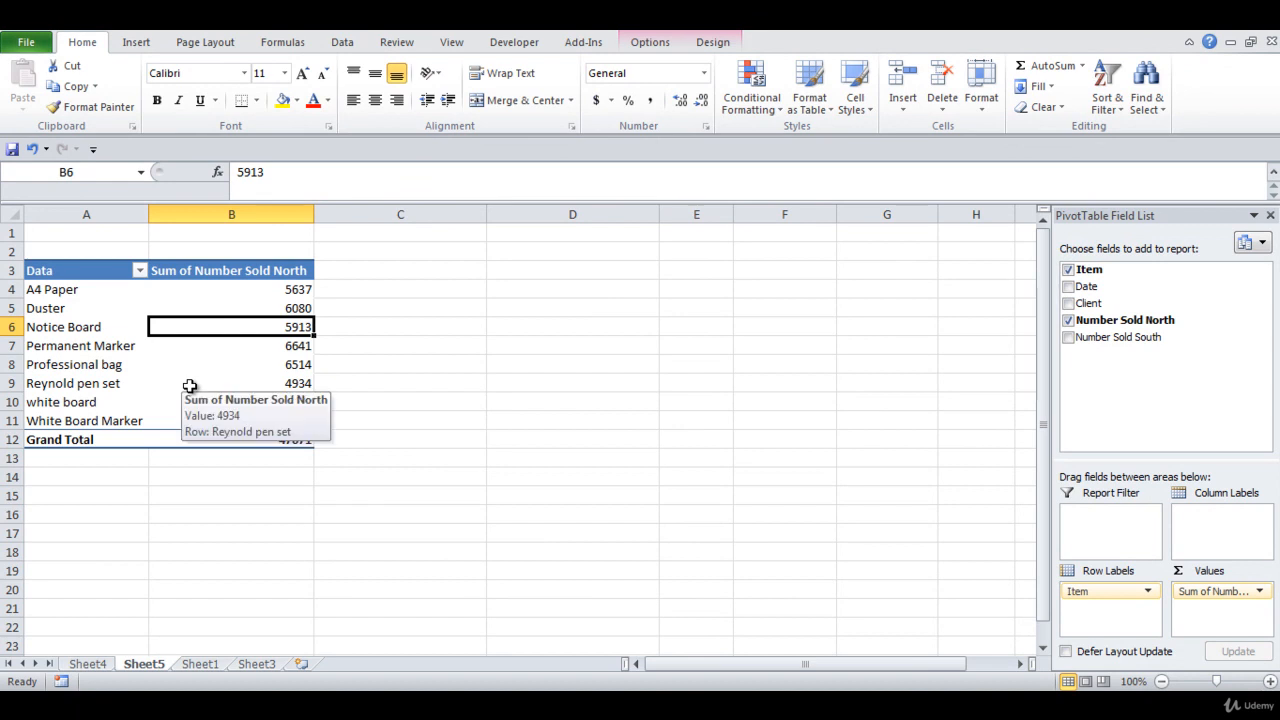
{"action": "right_click", "coordinate": [190, 386]}
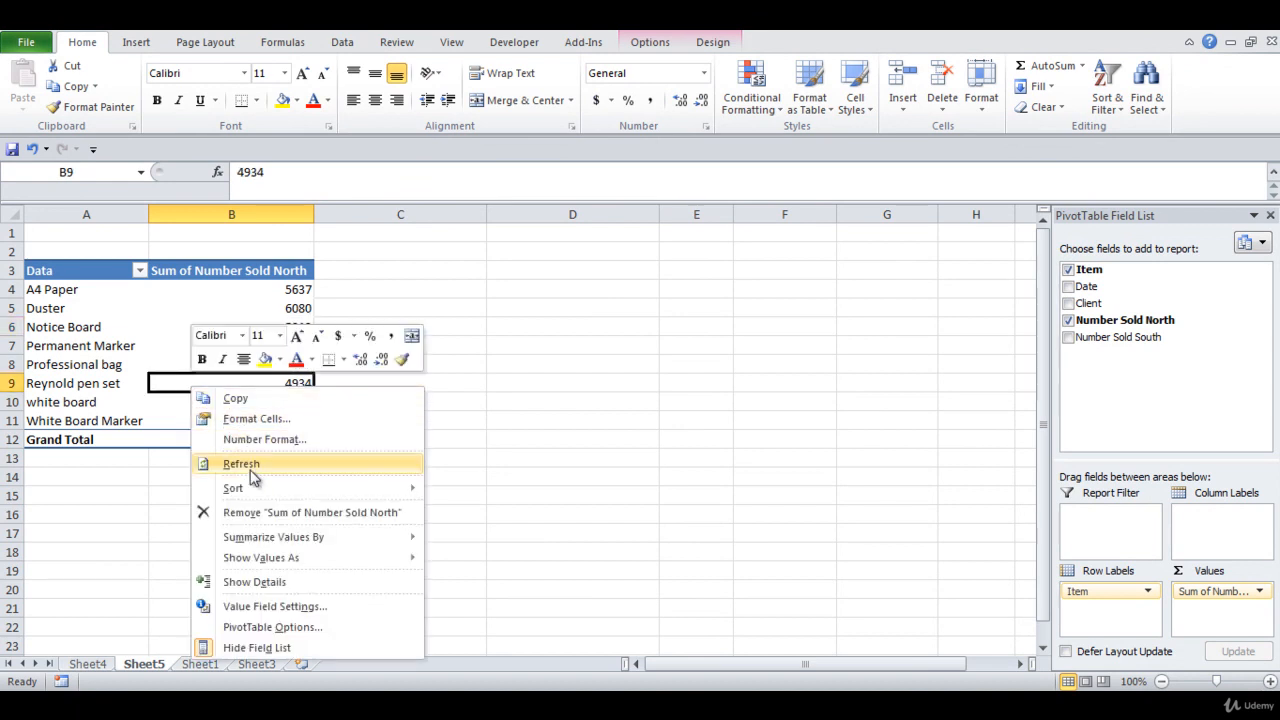
{"action": "key", "text": "Escape"}
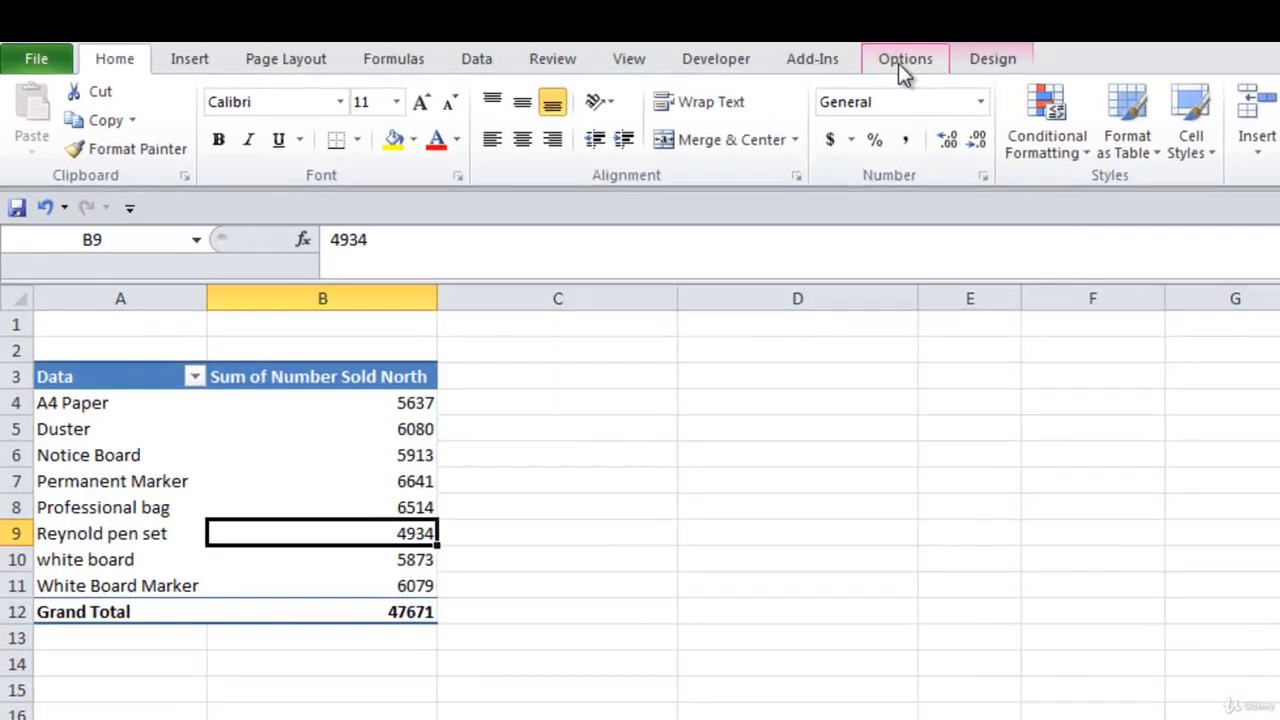
{"action": "left_click", "coordinate": [646, 44]}
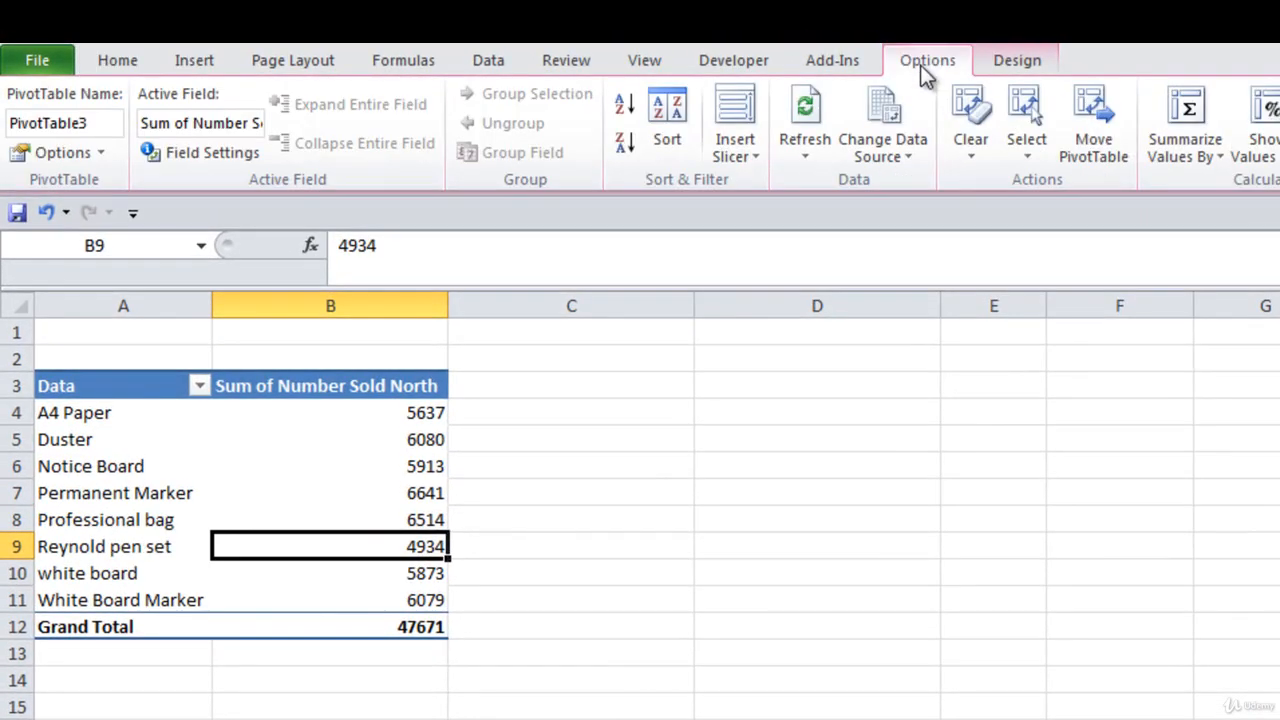
{"action": "left_click", "coordinate": [806, 106]}
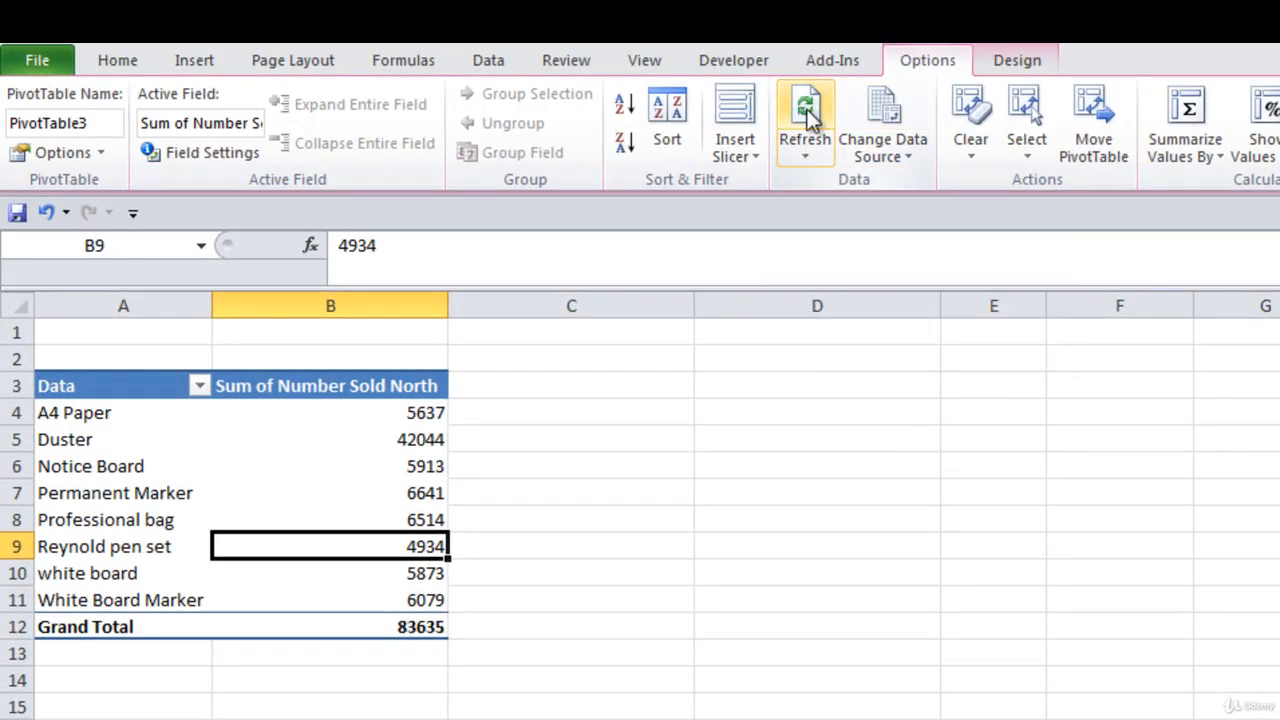
{"action": "mouse_move", "coordinate": [423, 442]}
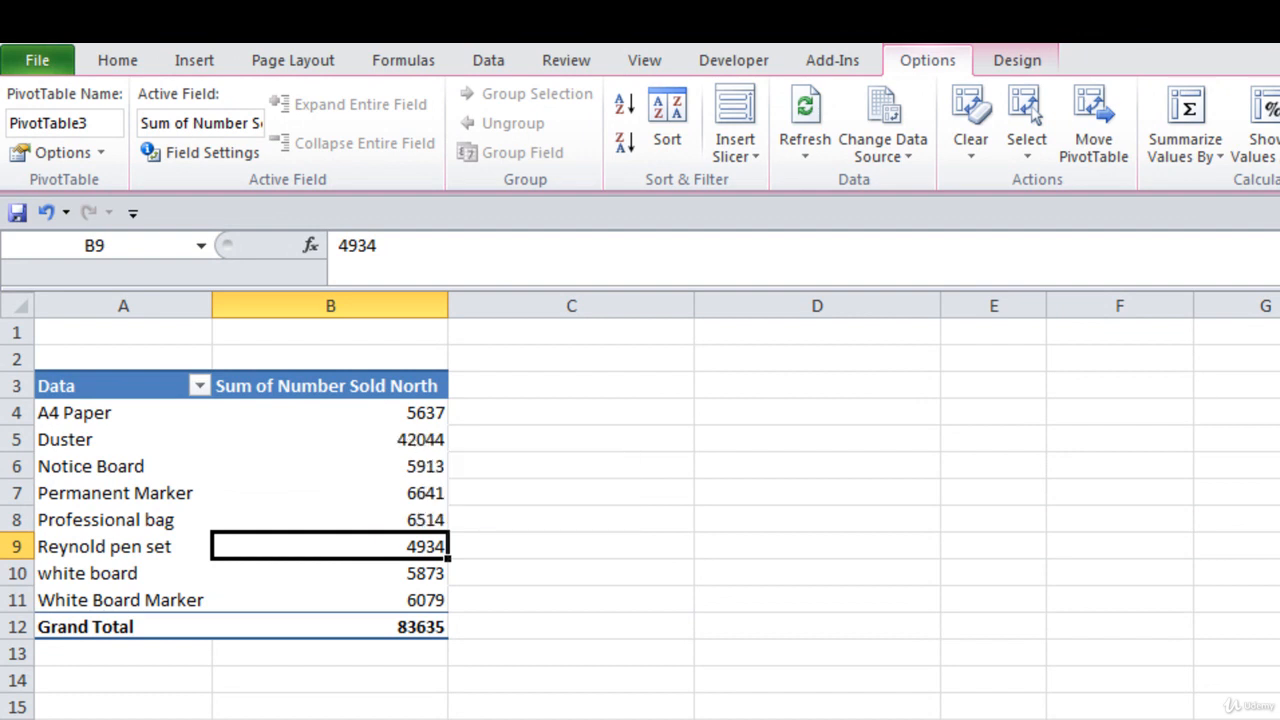
- Set cell D2 on Sheet1 to 36 and go back to the pivot table on Sheet5
{"action": "key", "text": "ctrl+Page_Down"}
{"action": "left_click", "coordinate": [696, 398]}
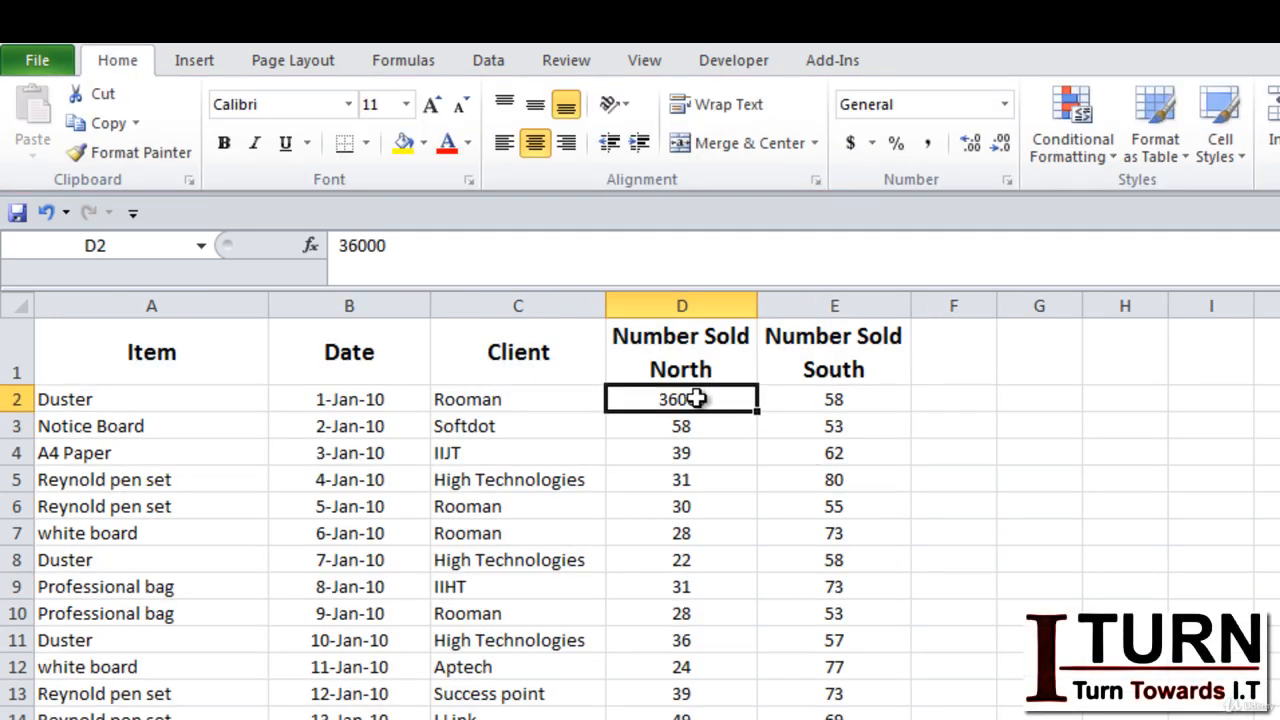
{"action": "type", "text": "36"}
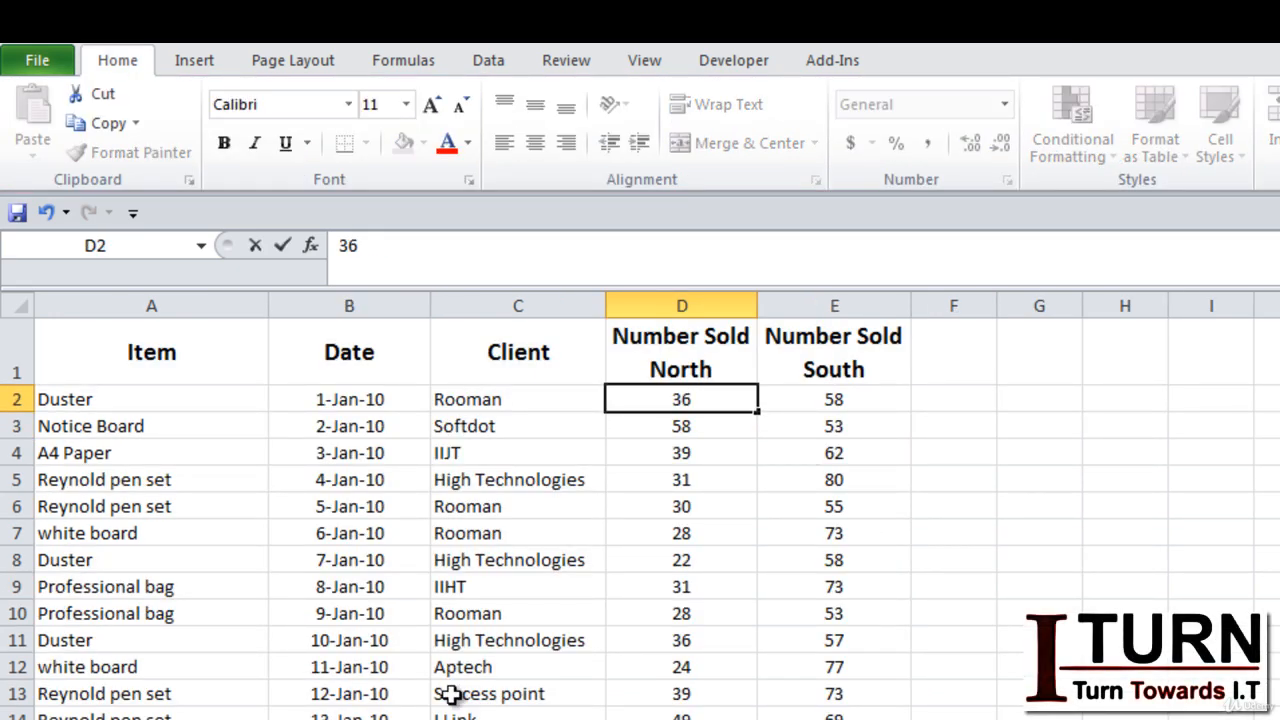
{"action": "key", "text": "Return"}
{"action": "key", "text": "ctrl+Page_Up"}
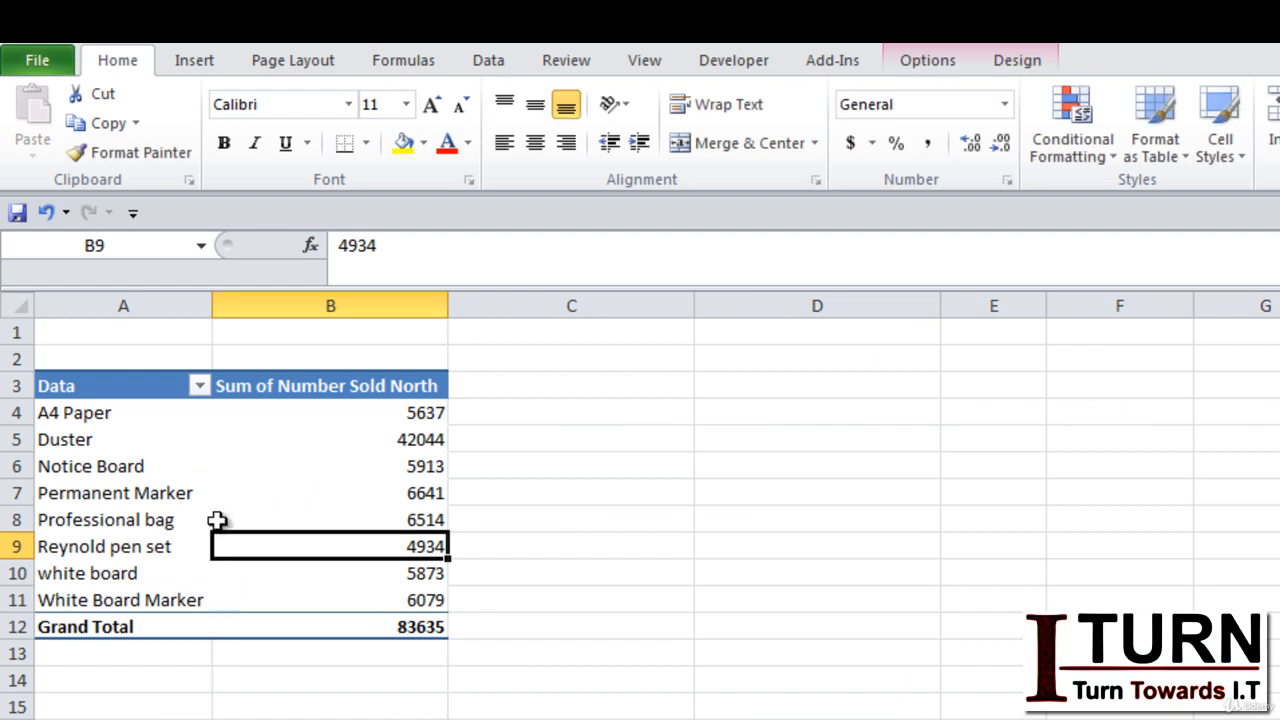
- Refresh the pivot table on Sheet5 with the restored source data
{"action": "right_click", "coordinate": [204, 497]}
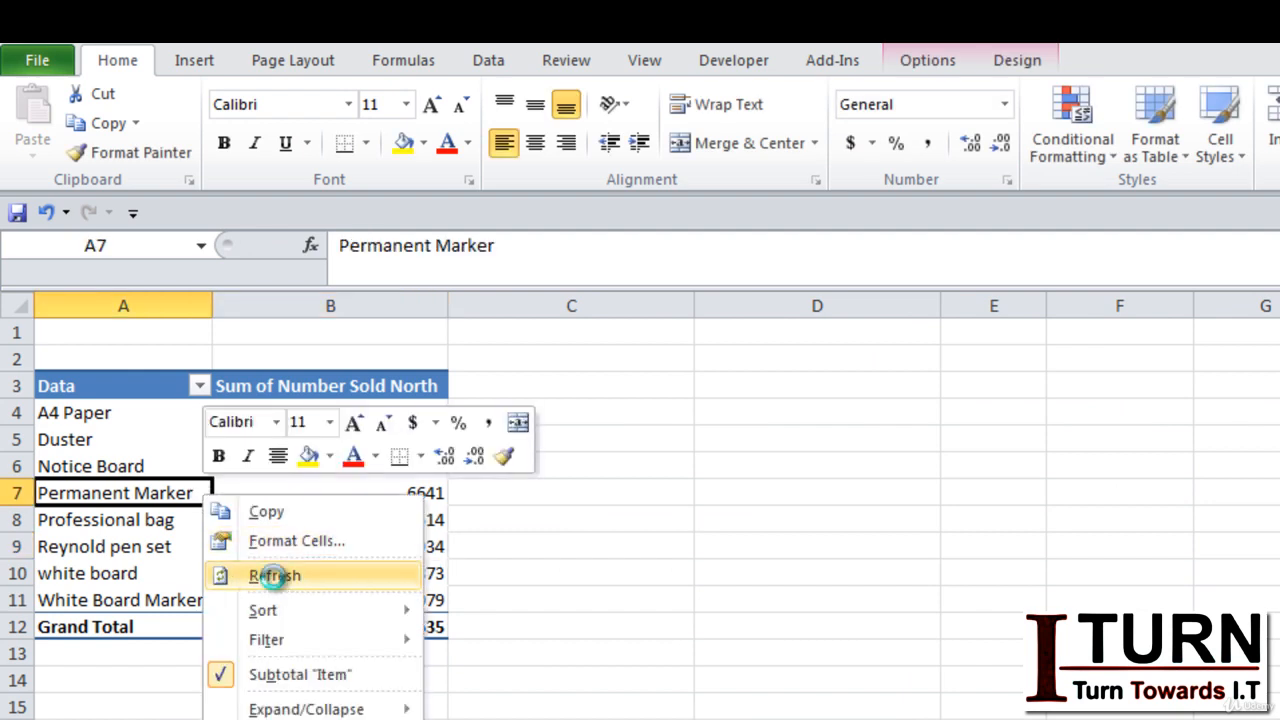
{"action": "left_click", "coordinate": [272, 575]}
{"action": "left_click", "coordinate": [229, 524]}
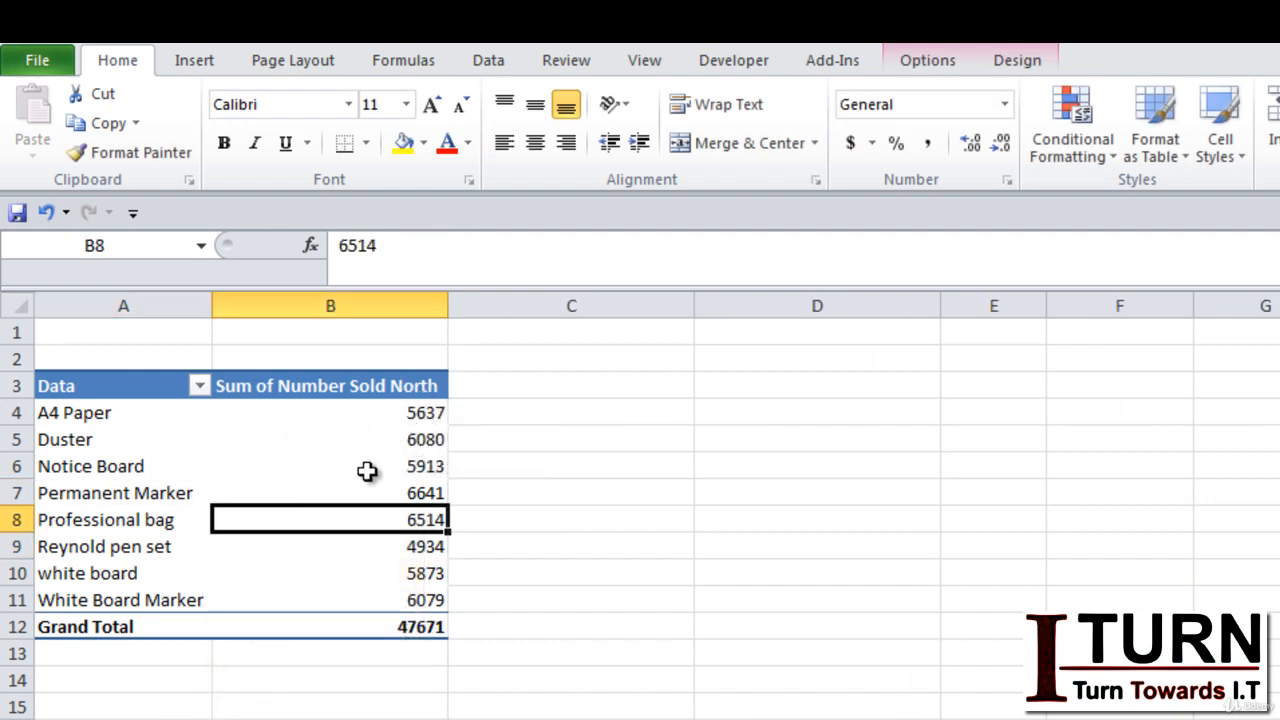
- Extract the source records behind the Notice Board total to a new sheet and return to the pivot table
{"action": "mouse_move", "coordinate": [367, 471]}
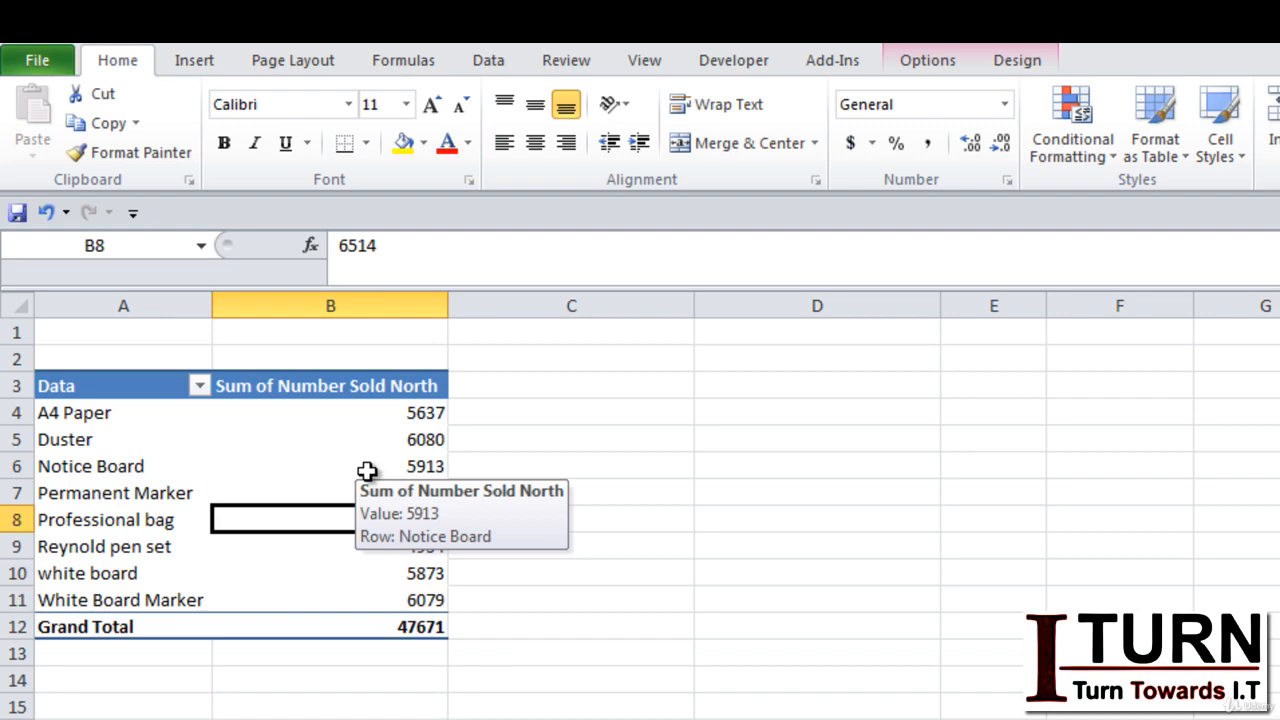
{"action": "double_click", "coordinate": [367, 474]}
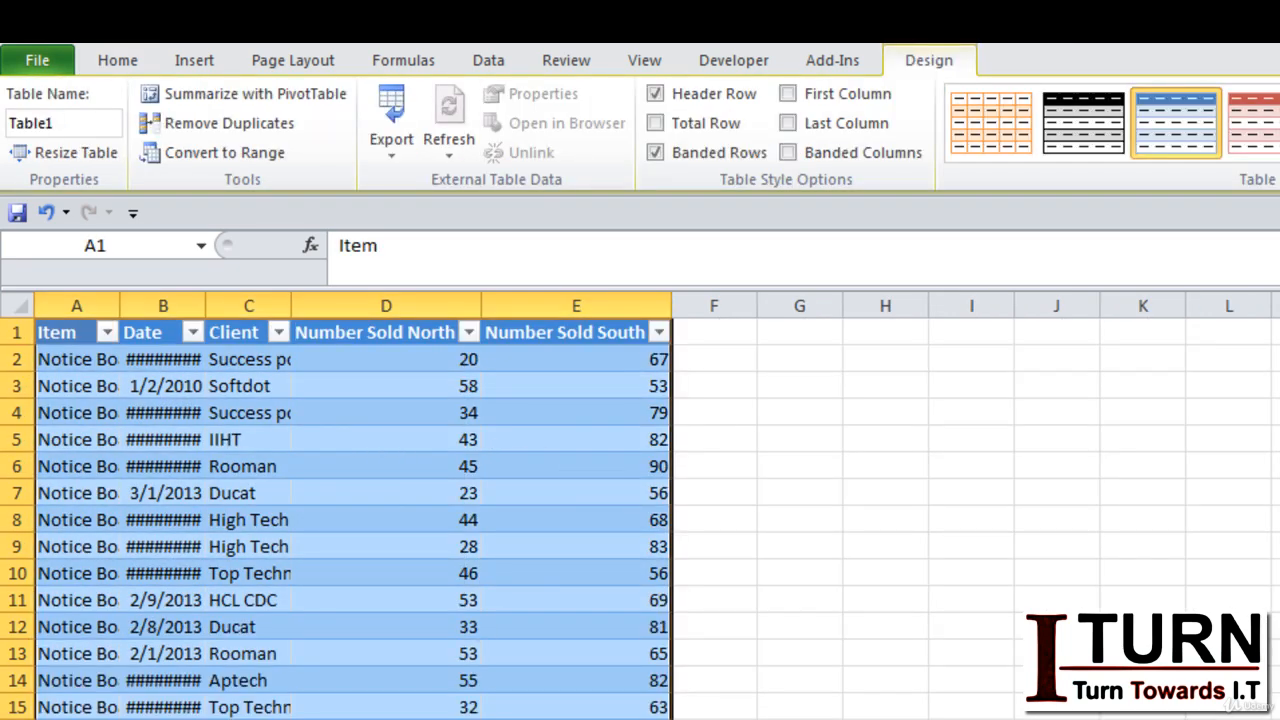
{"action": "key", "text": "ctrl+Page_Down"}
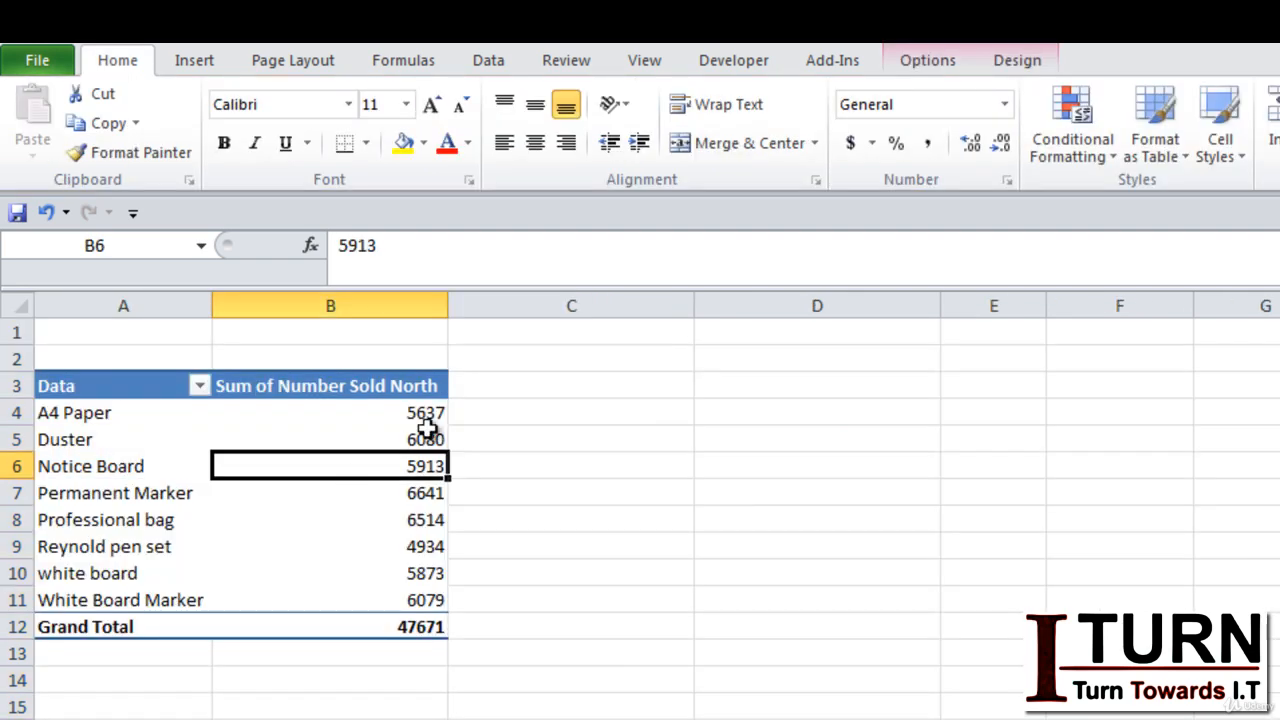
{"action": "left_click", "coordinate": [361, 541]}
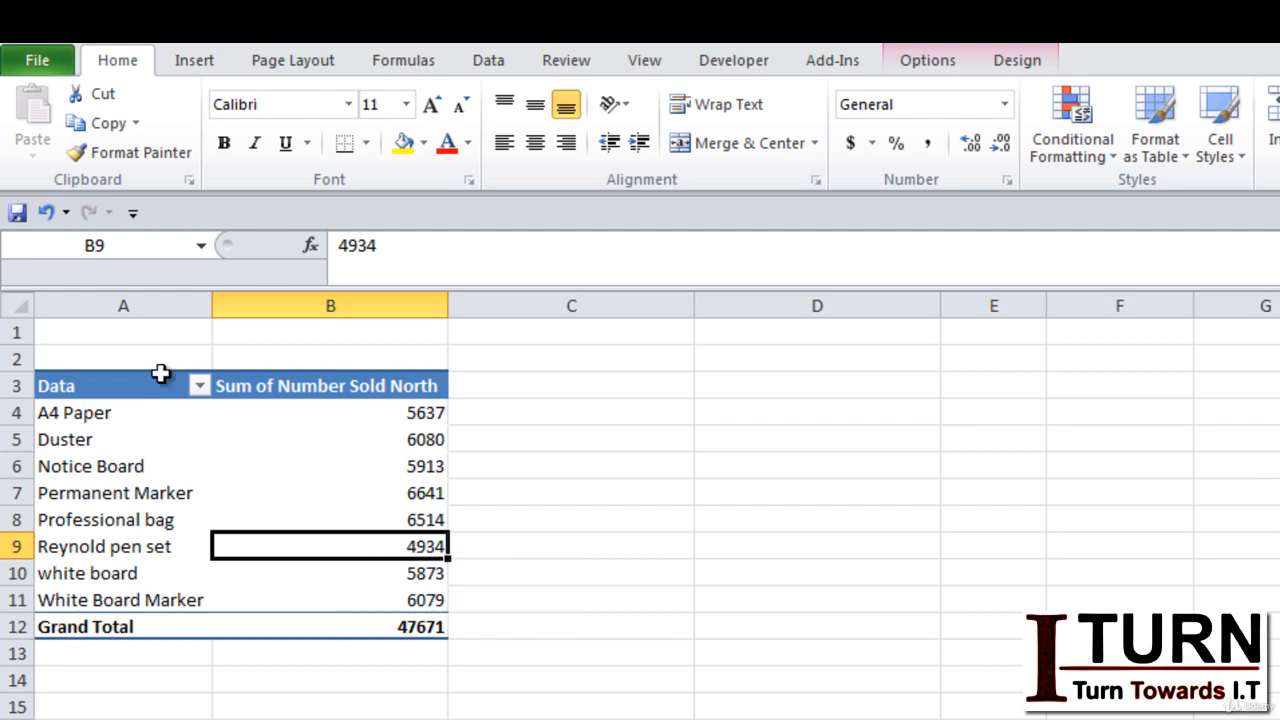
- Extract the source records behind the A4 Paper total to a new sheet and widen its Date column to fit the dates
{"action": "left_click", "coordinate": [85, 411]}
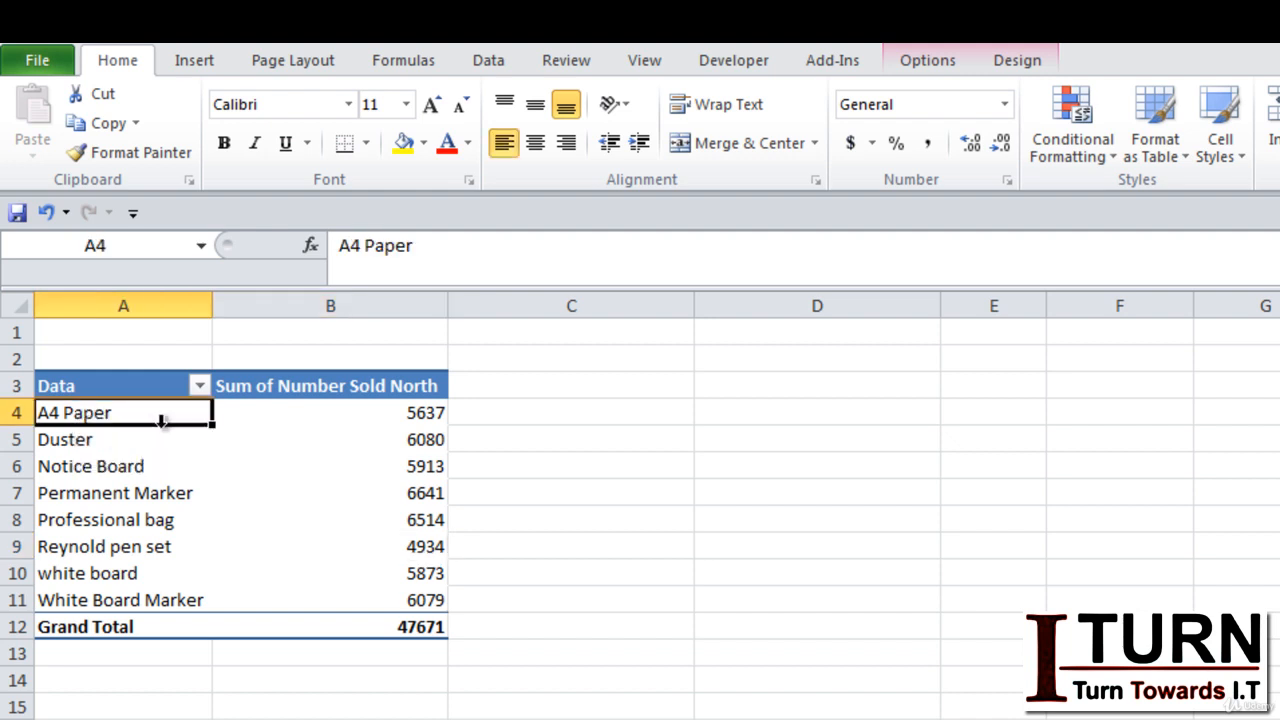
{"action": "left_click", "coordinate": [403, 415]}
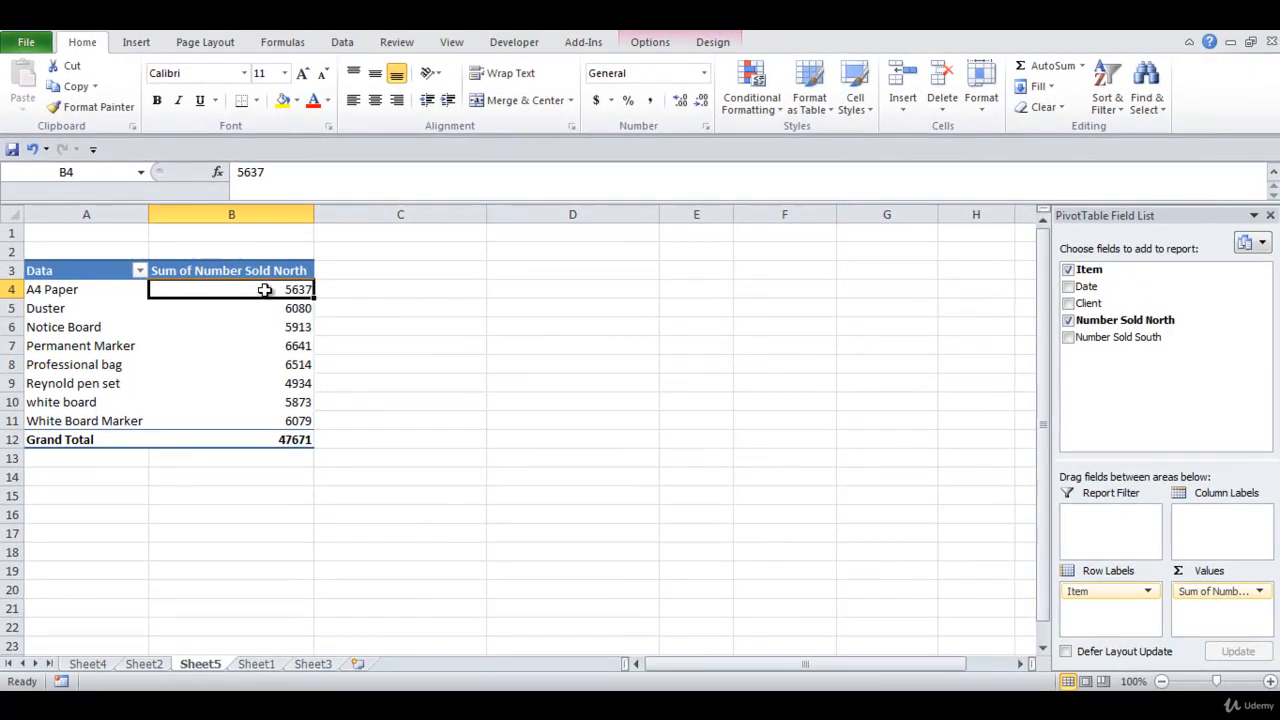
{"action": "double_click", "coordinate": [262, 290]}
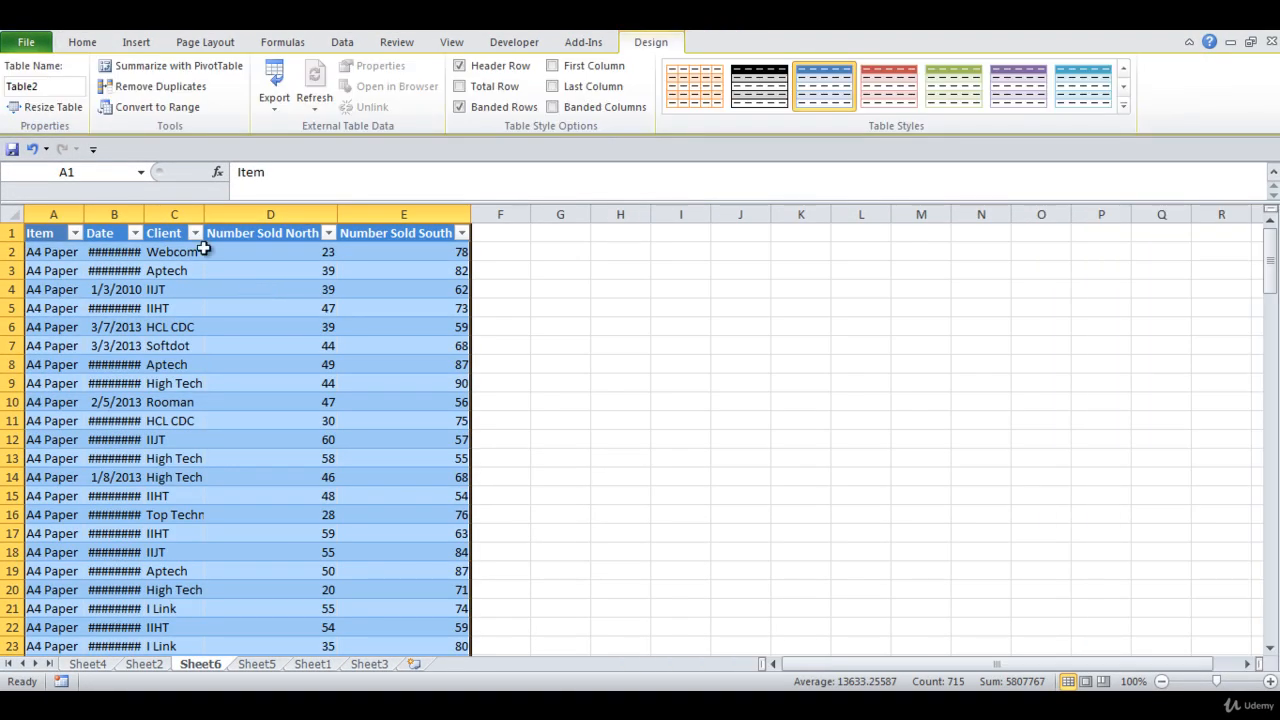
{"action": "left_click_drag", "start_coordinate": [143, 214], "coordinate": [209, 214]}
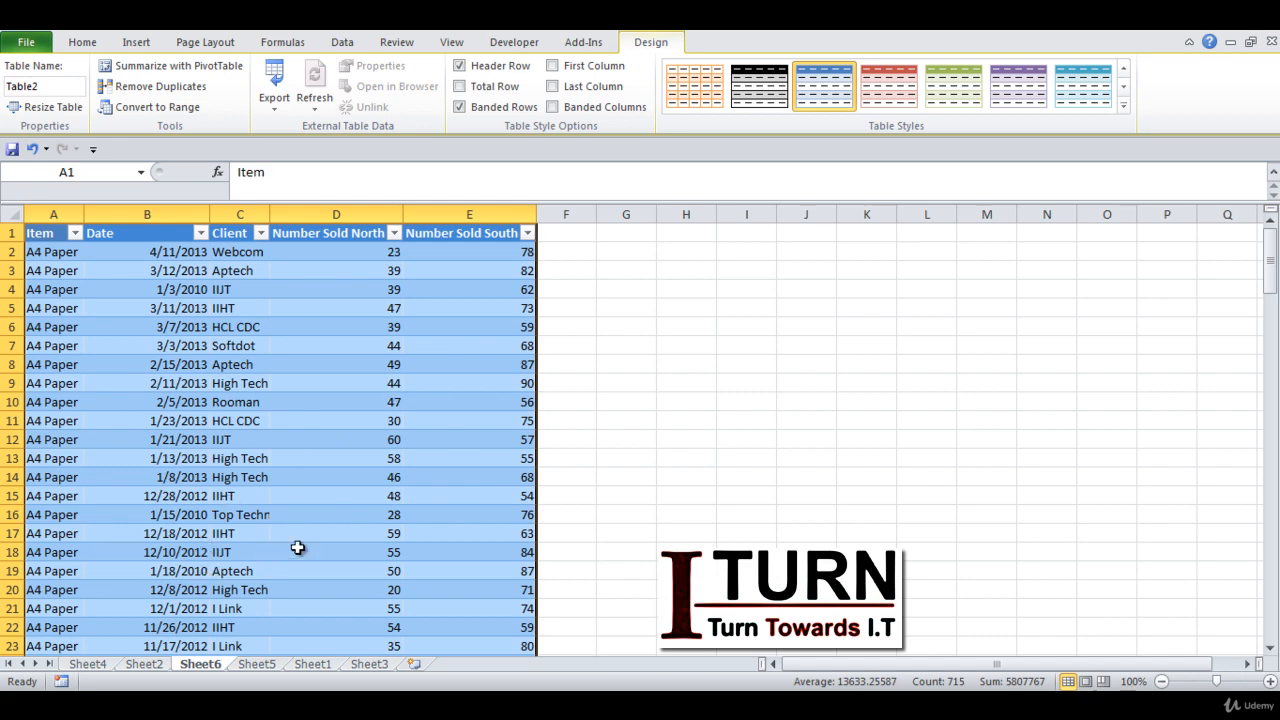
- Return to the pivot table on Sheet5 and add the Client field as column labels
{"action": "left_click", "coordinate": [260, 665]}
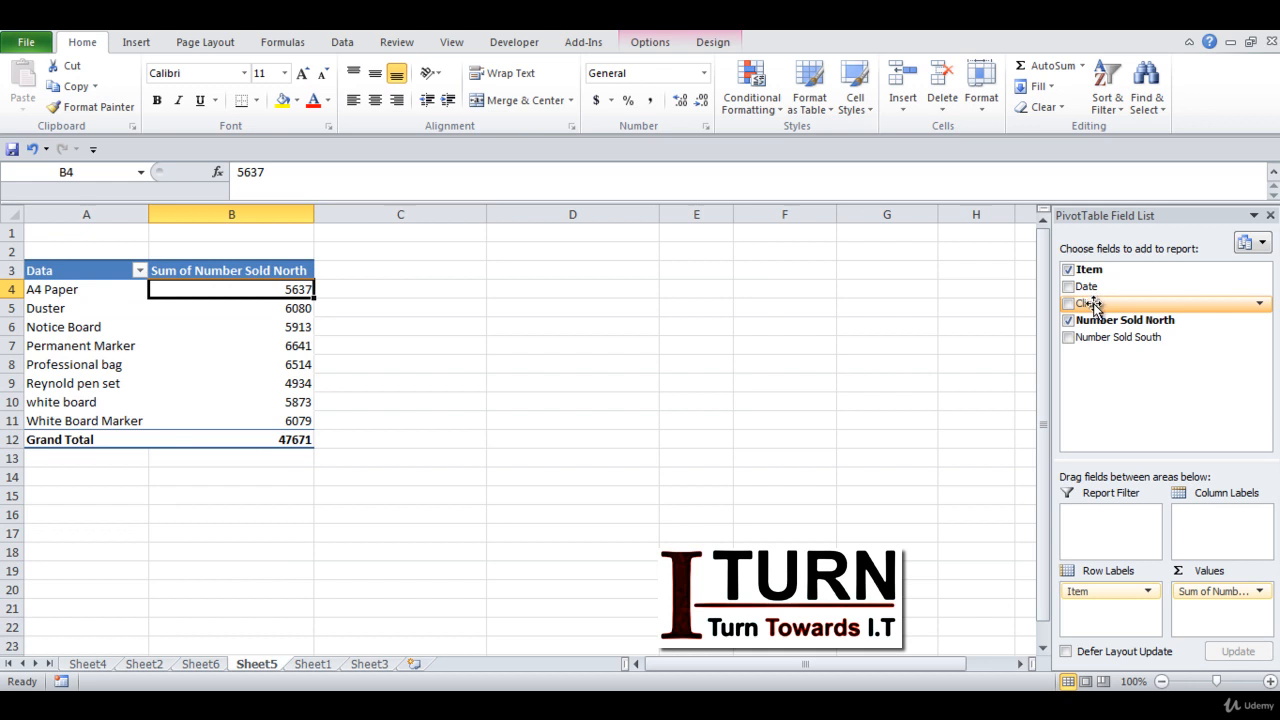
{"action": "left_click_drag", "start_coordinate": [1093, 303], "coordinate": [1212, 515]}
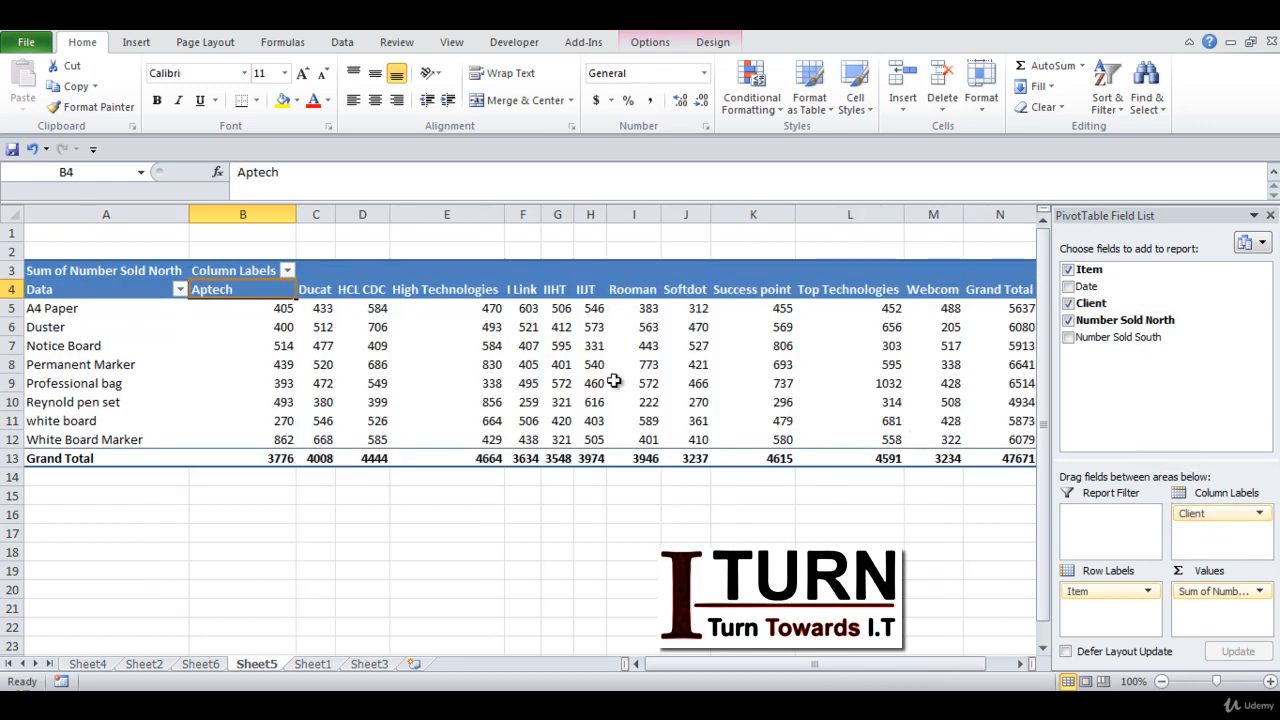
- Extract the source records behind the A4 Paper value for Aptech to a new sheet and widen its Date column to fit the dates
{"action": "left_click", "coordinate": [55, 309]}
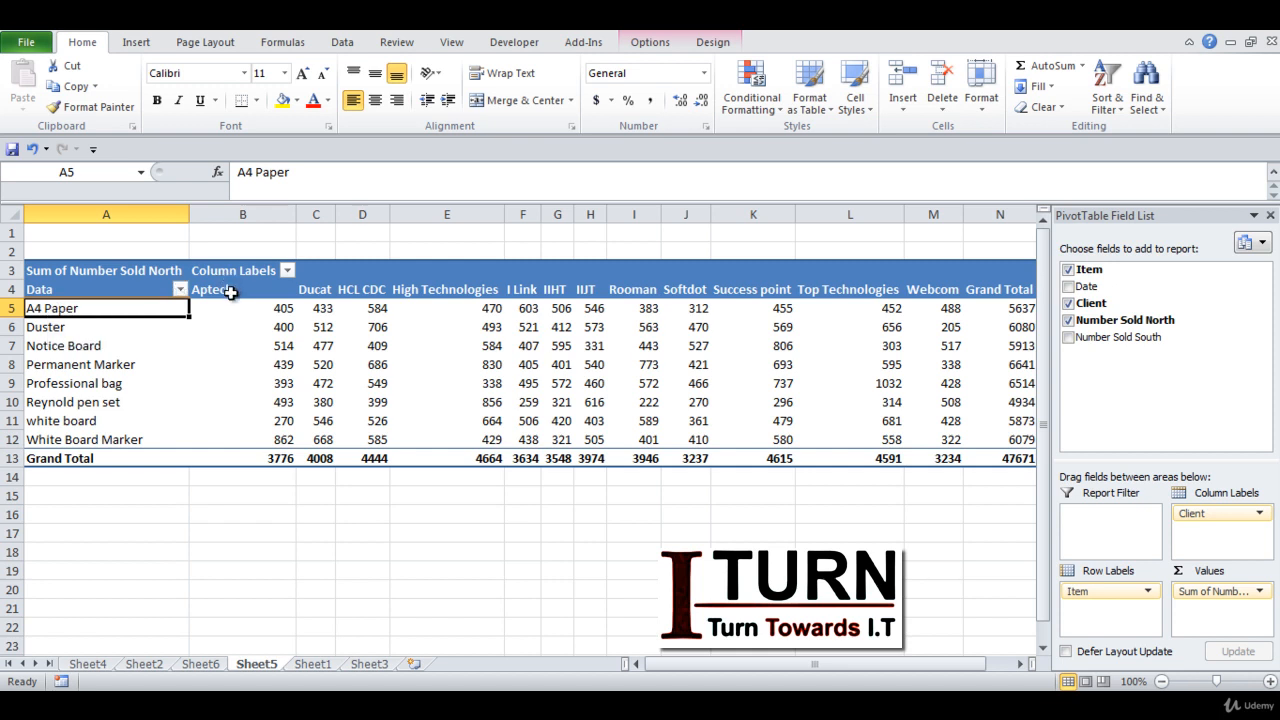
{"action": "left_click", "coordinate": [230, 292]}
{"action": "left_click", "coordinate": [236, 306]}
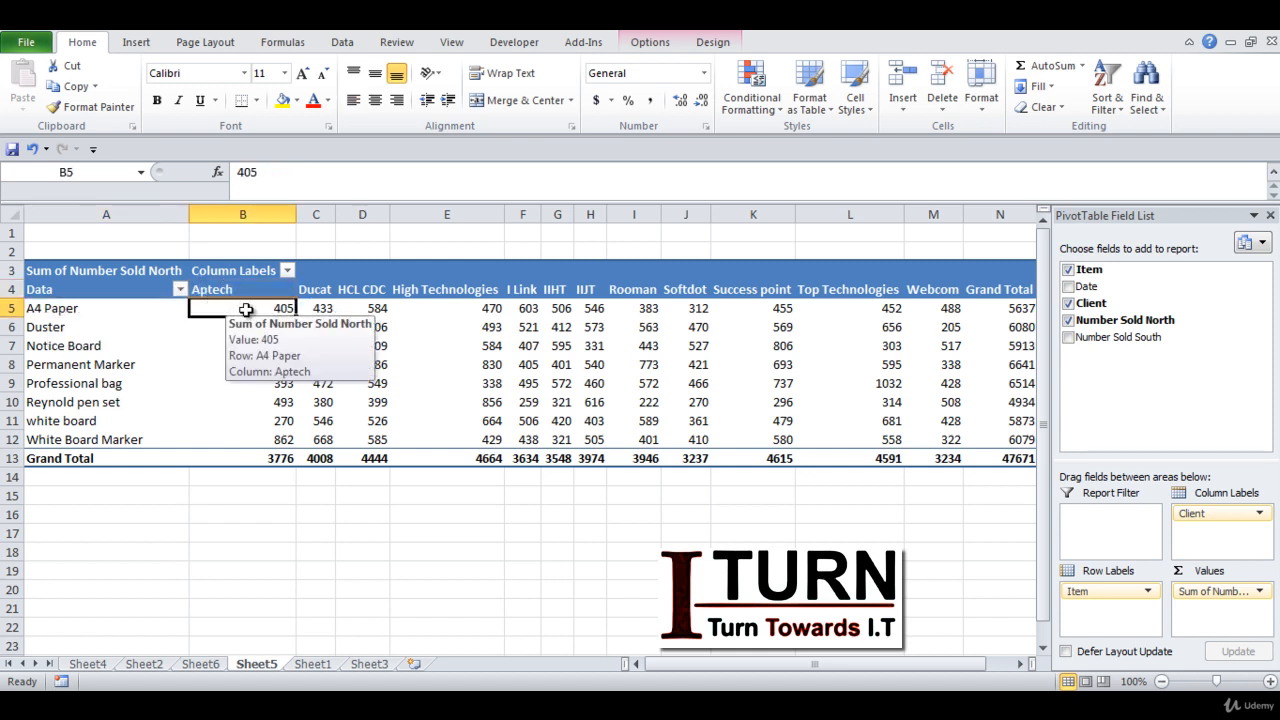
{"action": "double_click", "coordinate": [246, 310]}
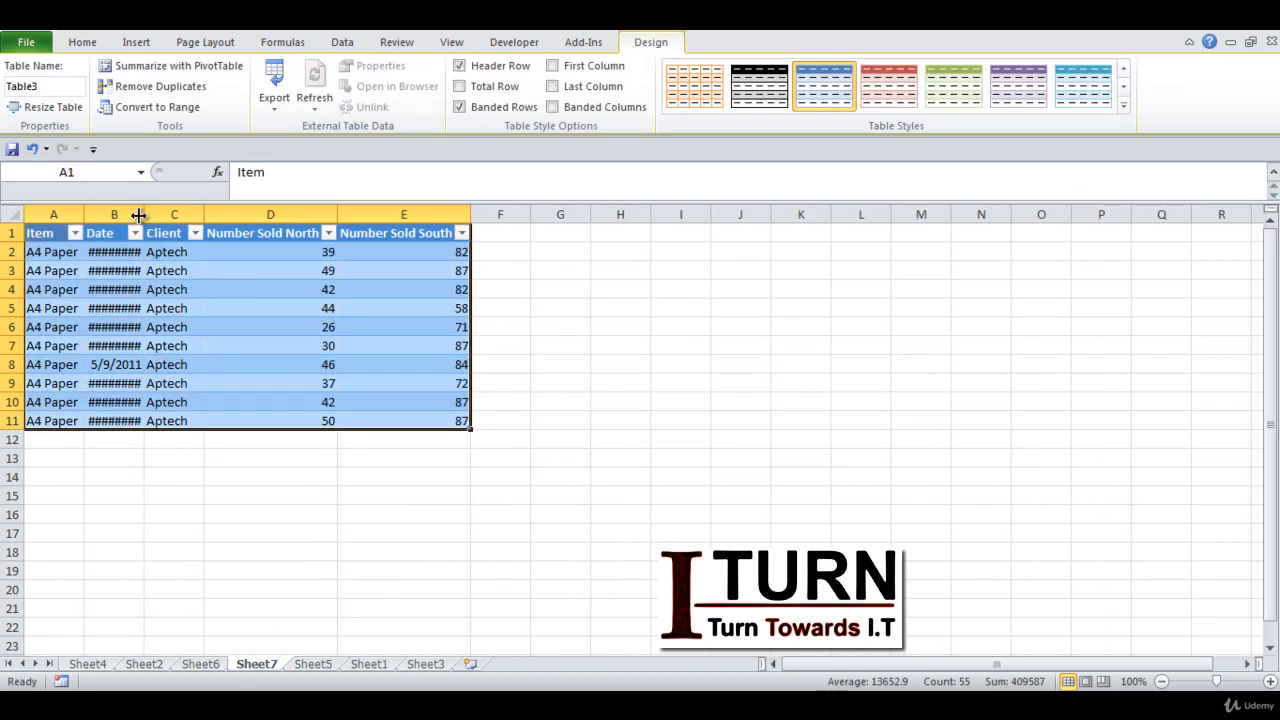
{"action": "left_click_drag", "start_coordinate": [139, 215], "coordinate": [209, 215]}
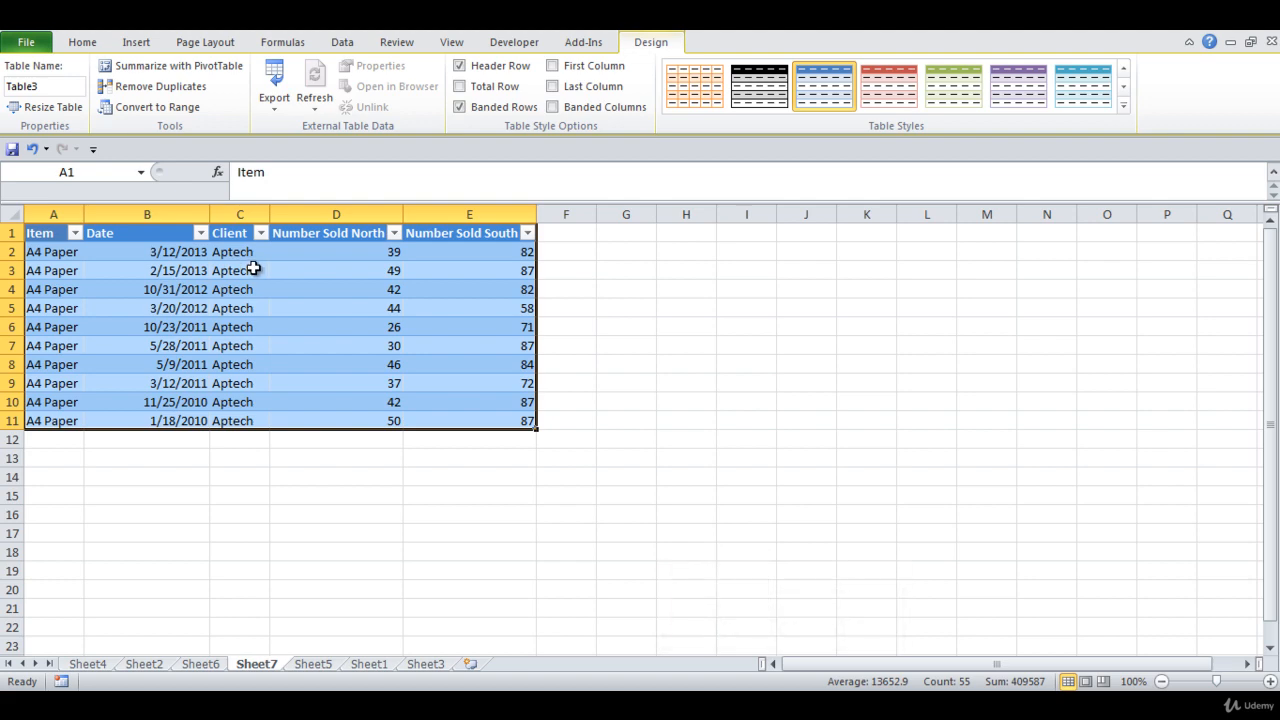
- Return to the pivot table on Sheet5 and select the white board value for Rooman
{"action": "left_click", "coordinate": [314, 664]}
{"action": "left_click", "coordinate": [655, 420]}
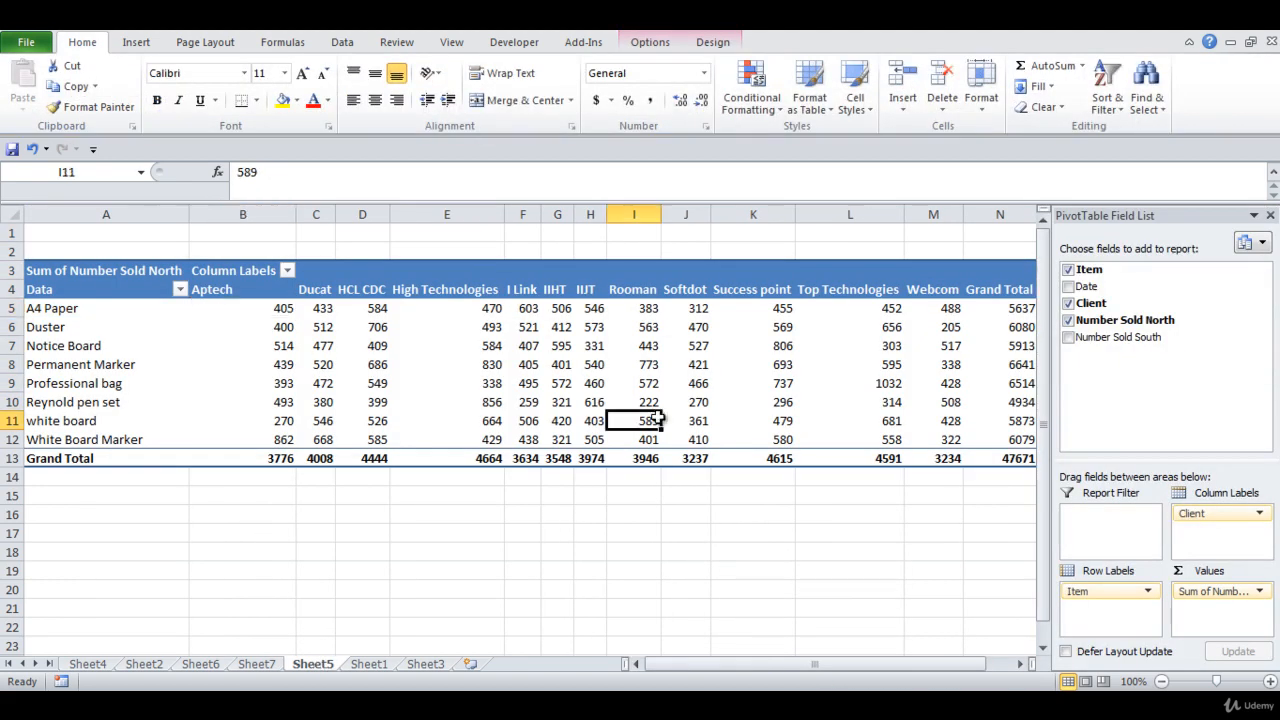